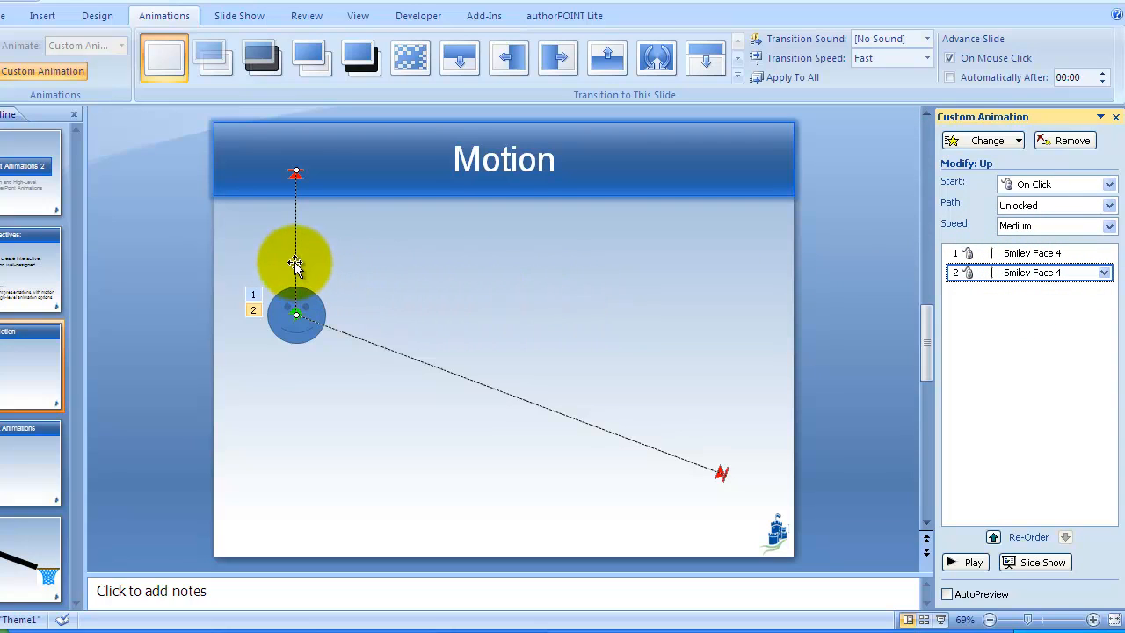
Step: Reposition the Up motion path so it starts at the end point of the diagonal motion path
drag(296, 259, 575, 305)
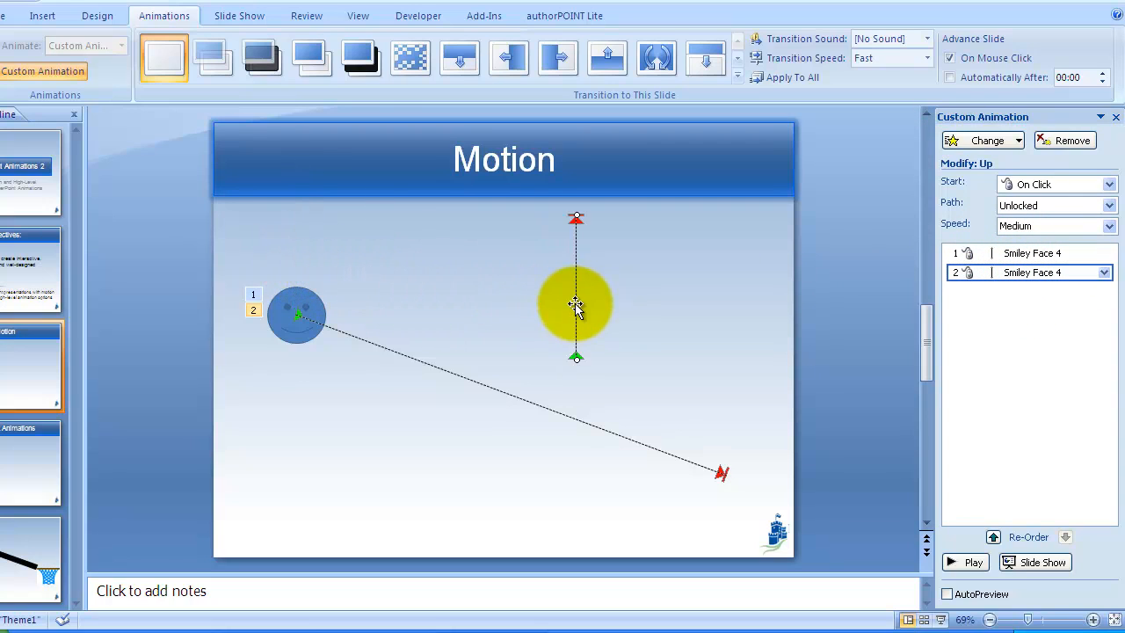
drag(482, 290, 307, 299)
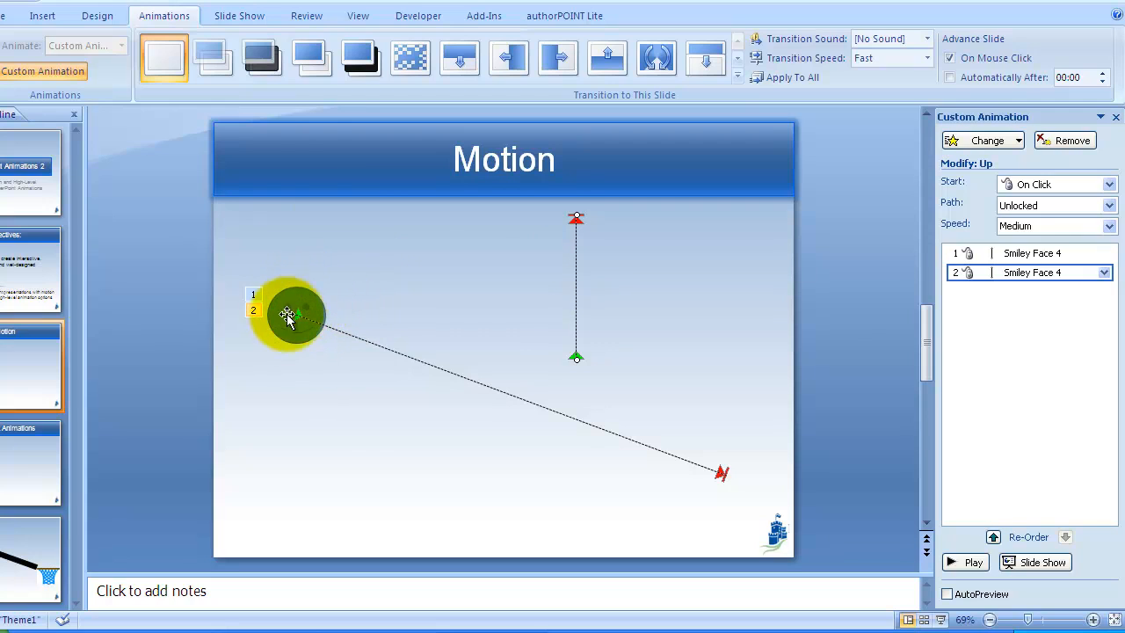
click(297, 314)
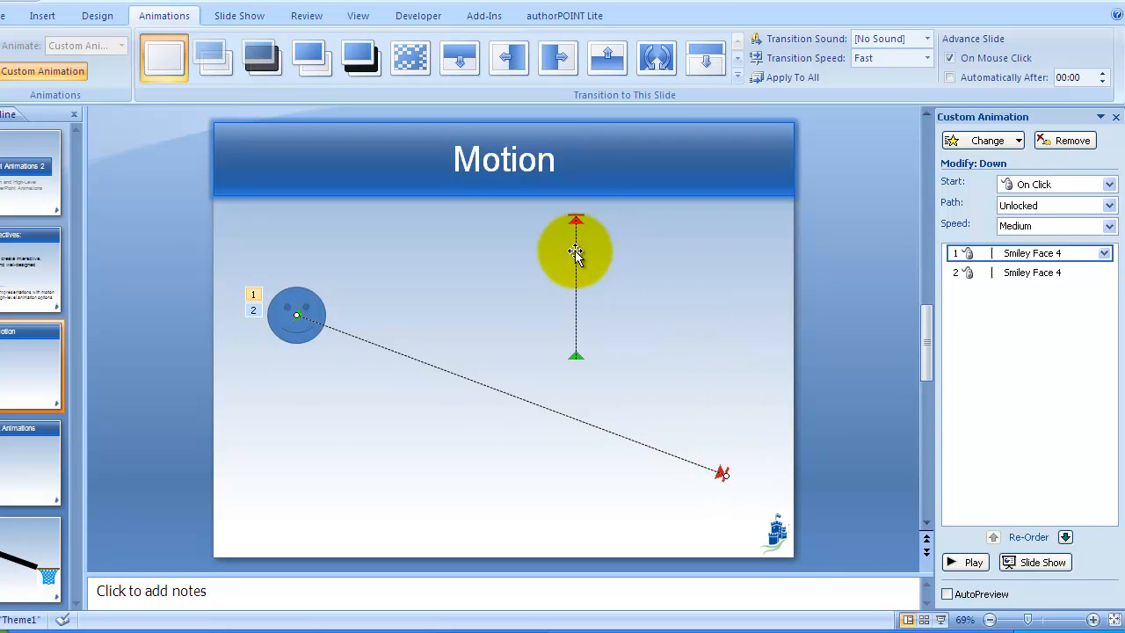
drag(575, 251, 725, 368)
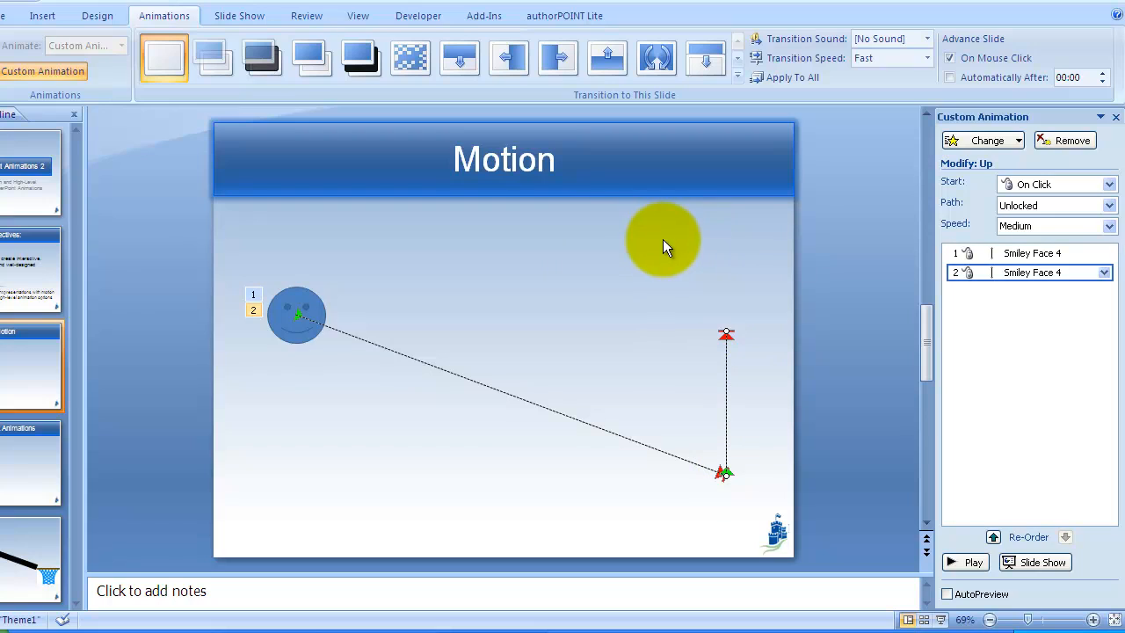
Step: Play the current slide as a slide show to preview the smiley face's motion paths
key(shift+F5)
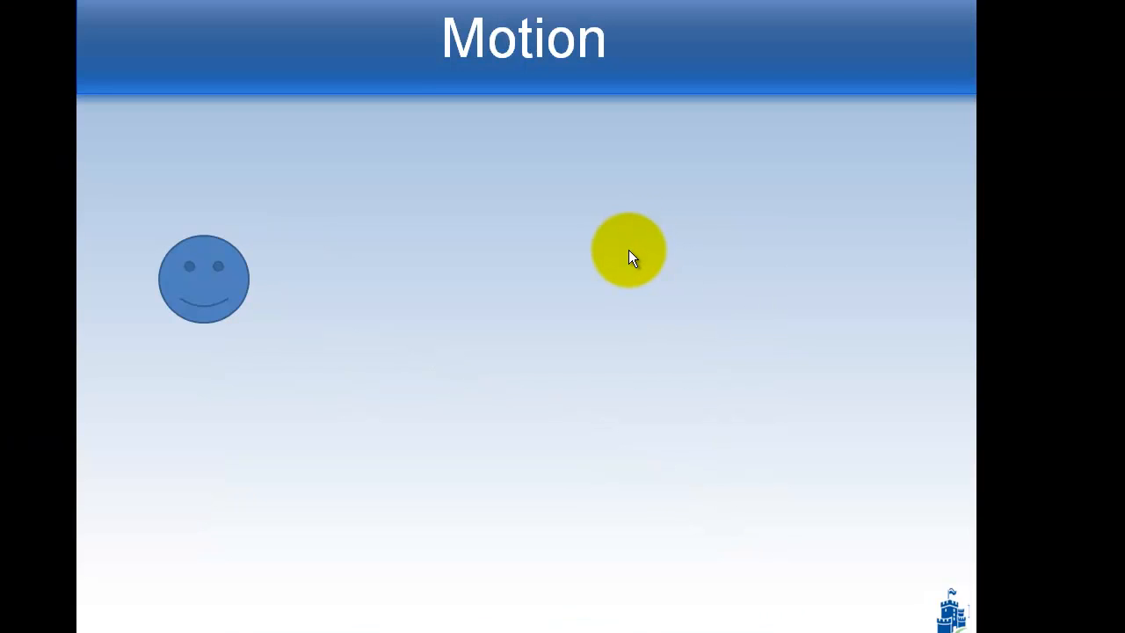
click(628, 251)
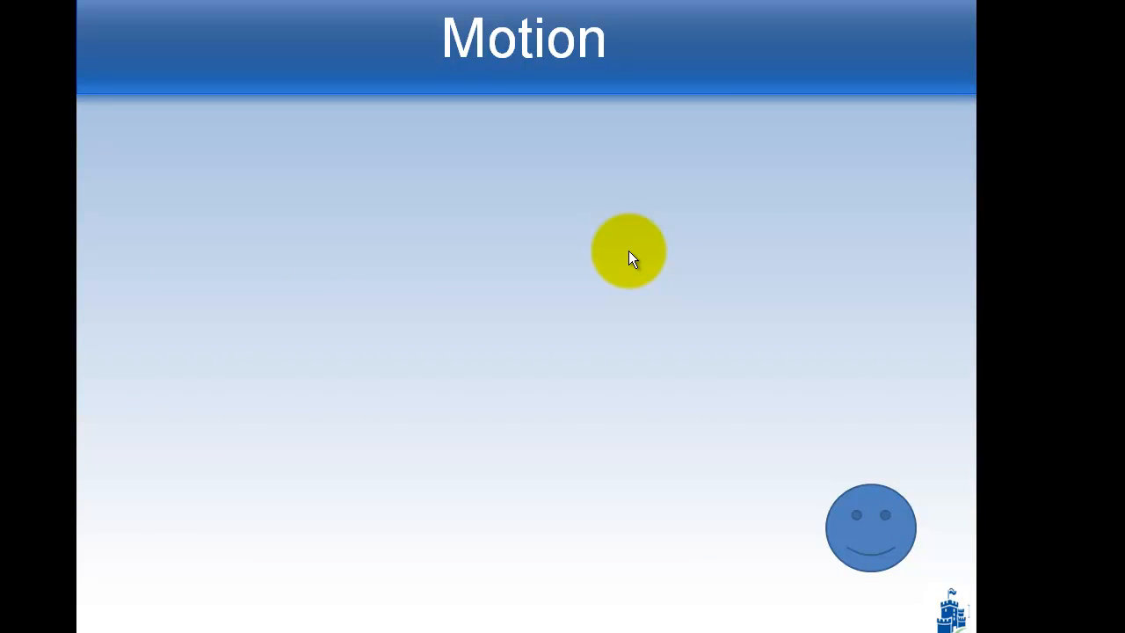
click(629, 250)
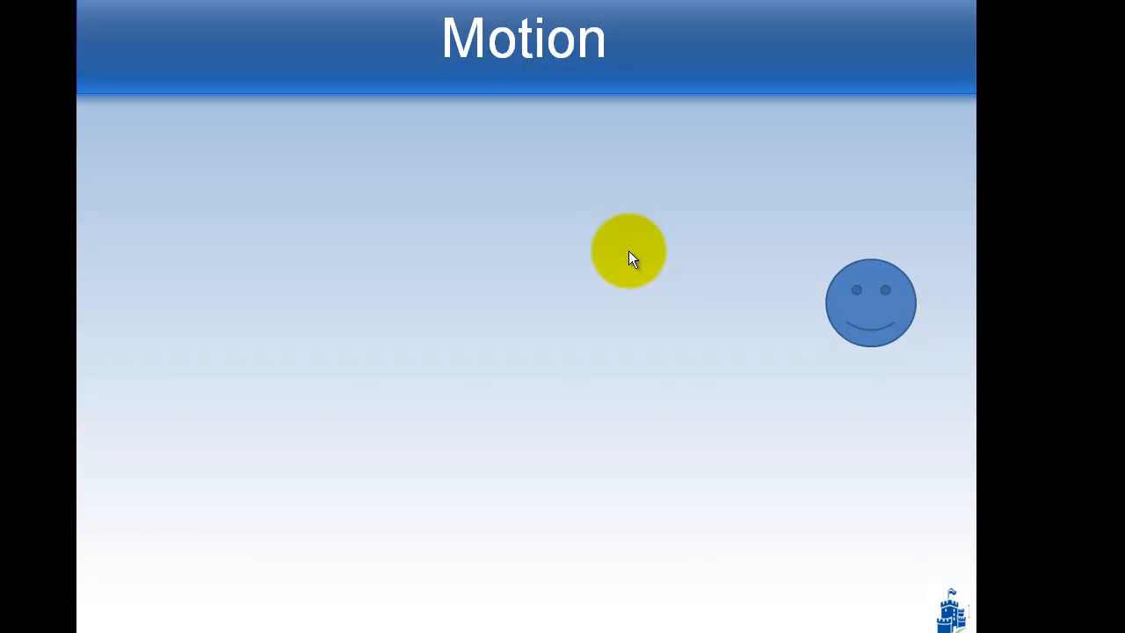
key(Escape)
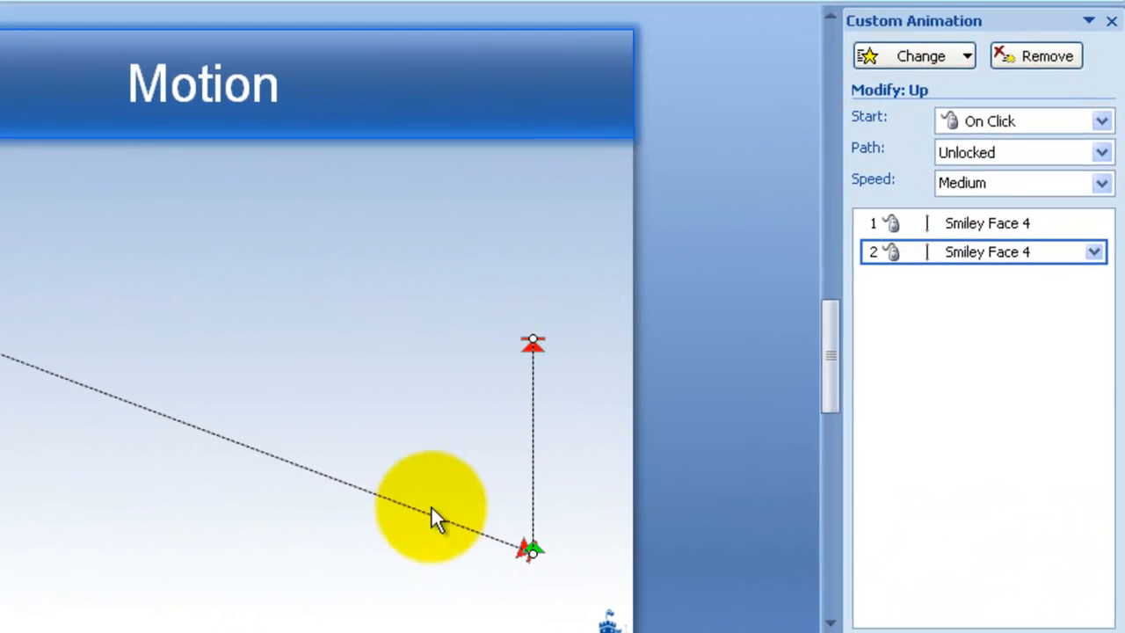
Step: Set the second Smiley Face 4 effect, the Up path, to start After Previous
click(934, 379)
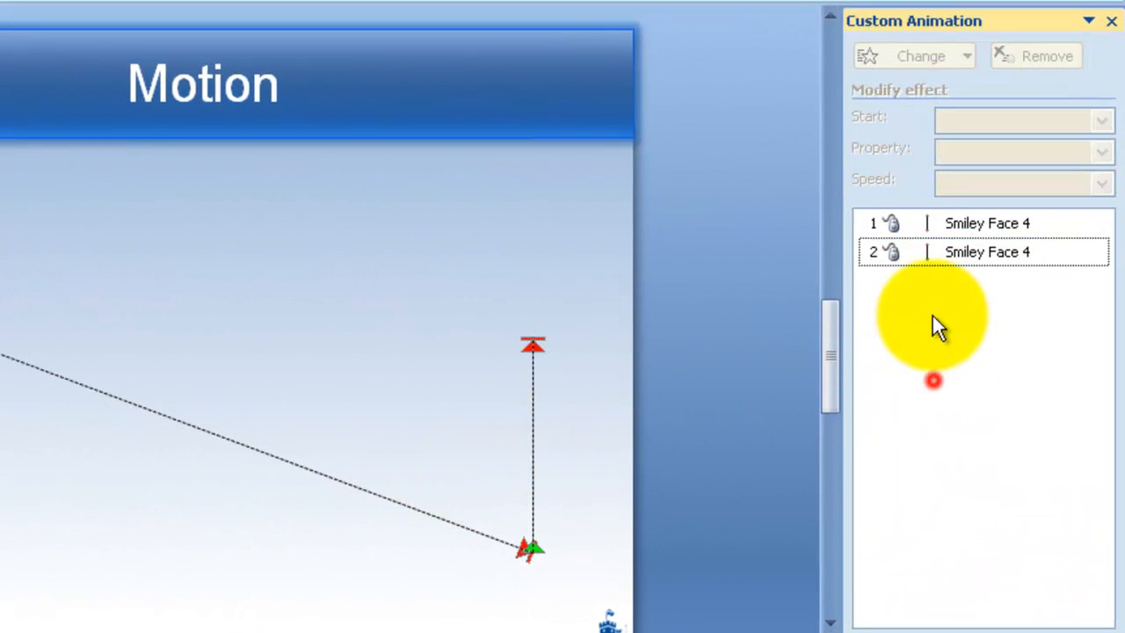
click(927, 255)
click(927, 255)
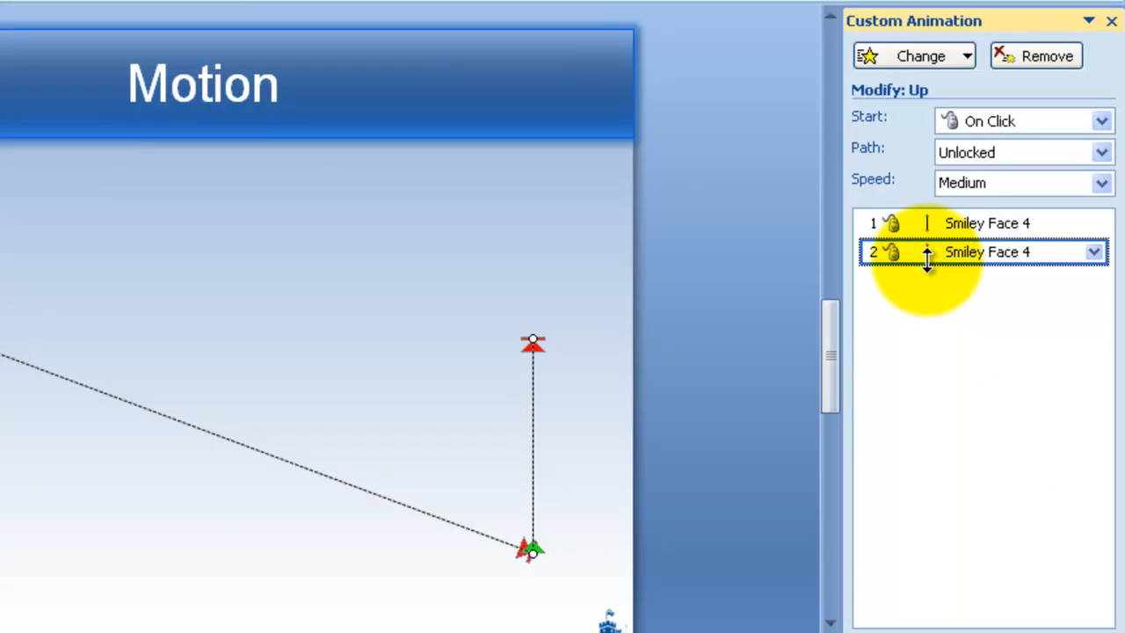
click(985, 121)
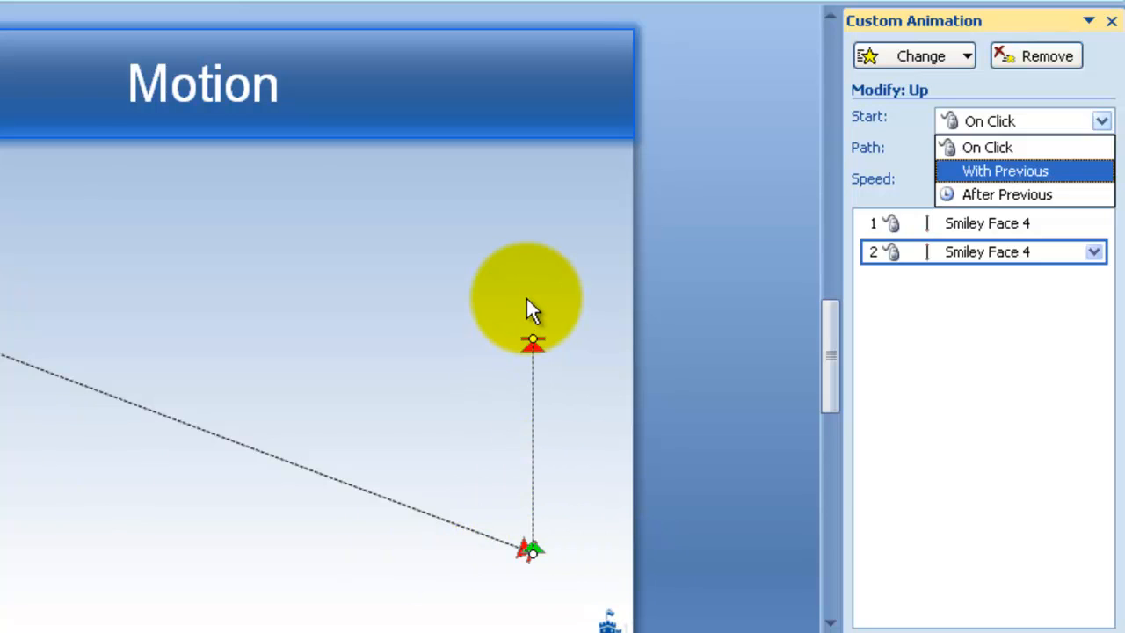
click(980, 194)
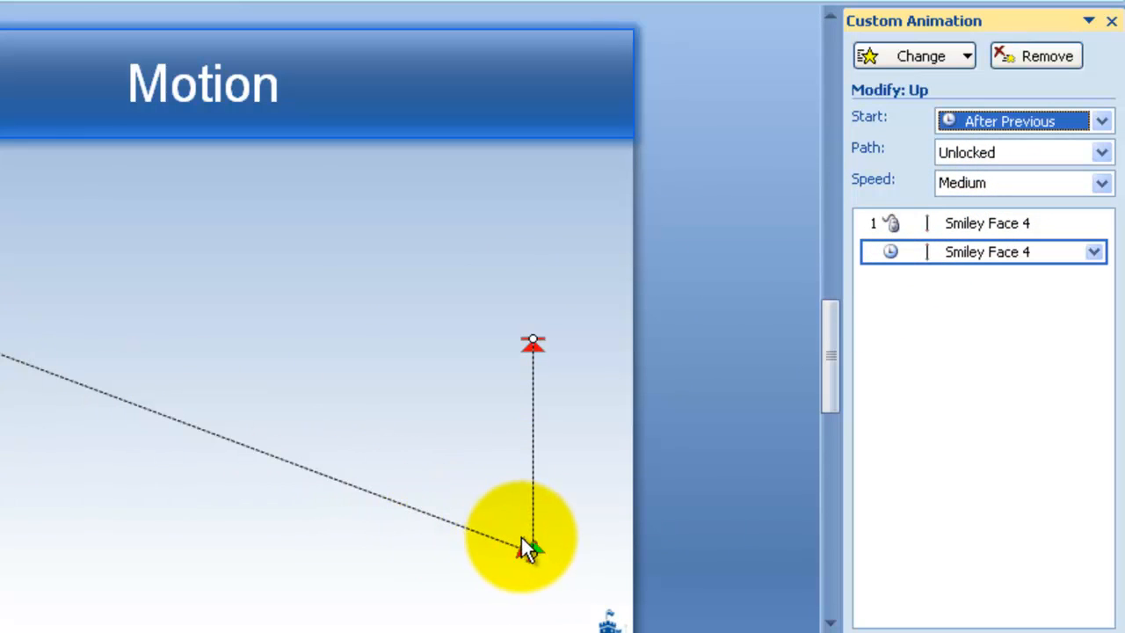
Step: Preview the current slide as a slide show to check the chained motion paths
drag(522, 540, 527, 557)
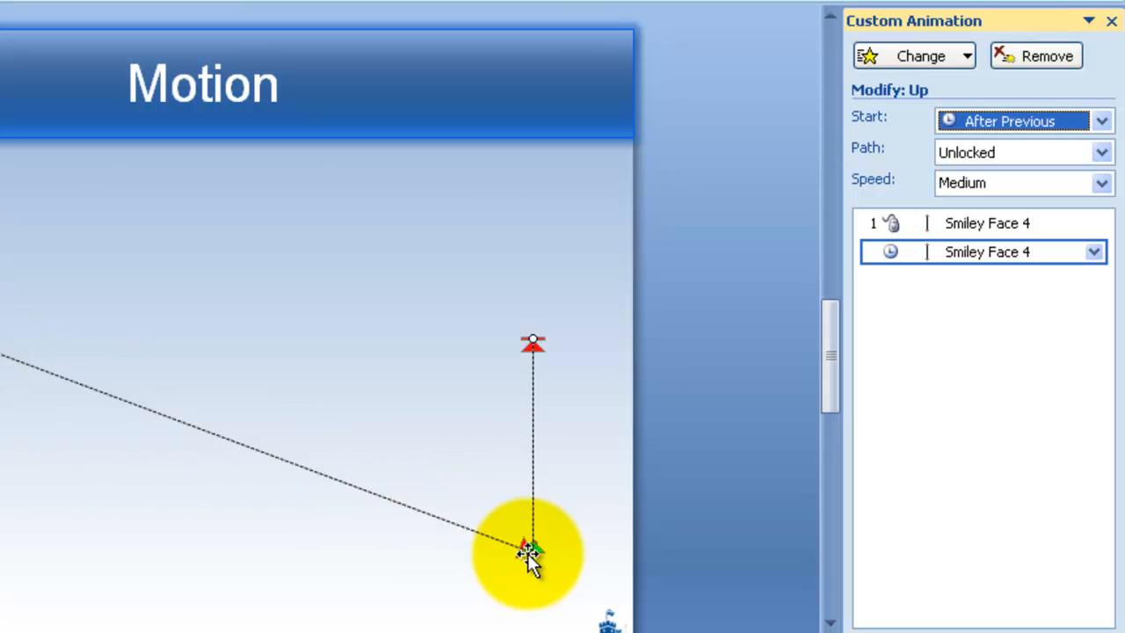
click(578, 282)
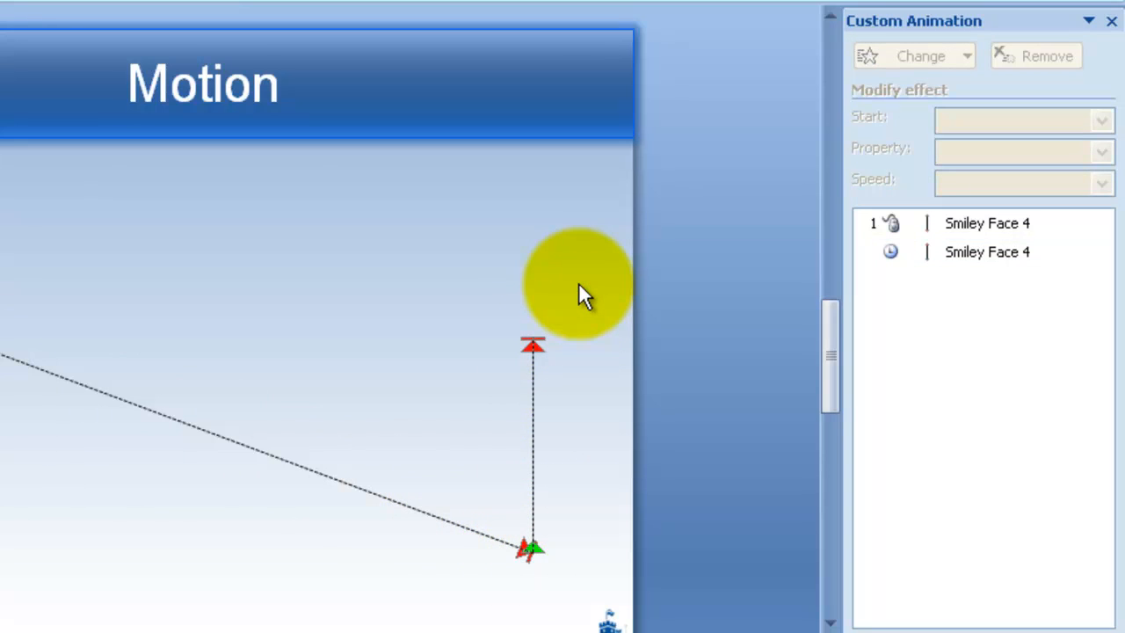
key(shift+F5)
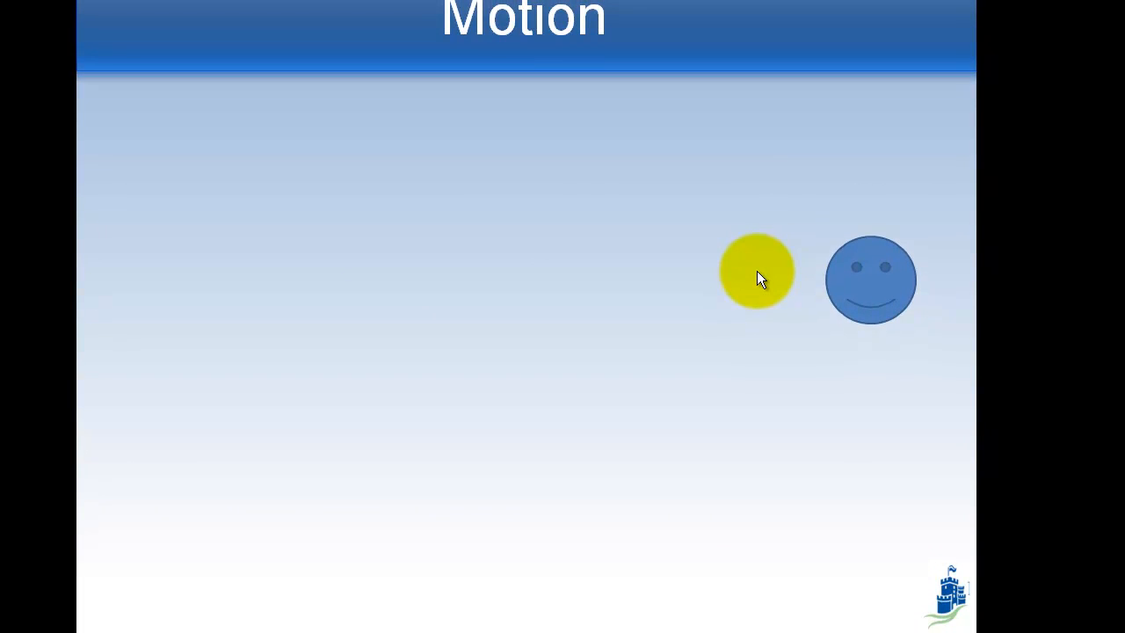
key(Escape)
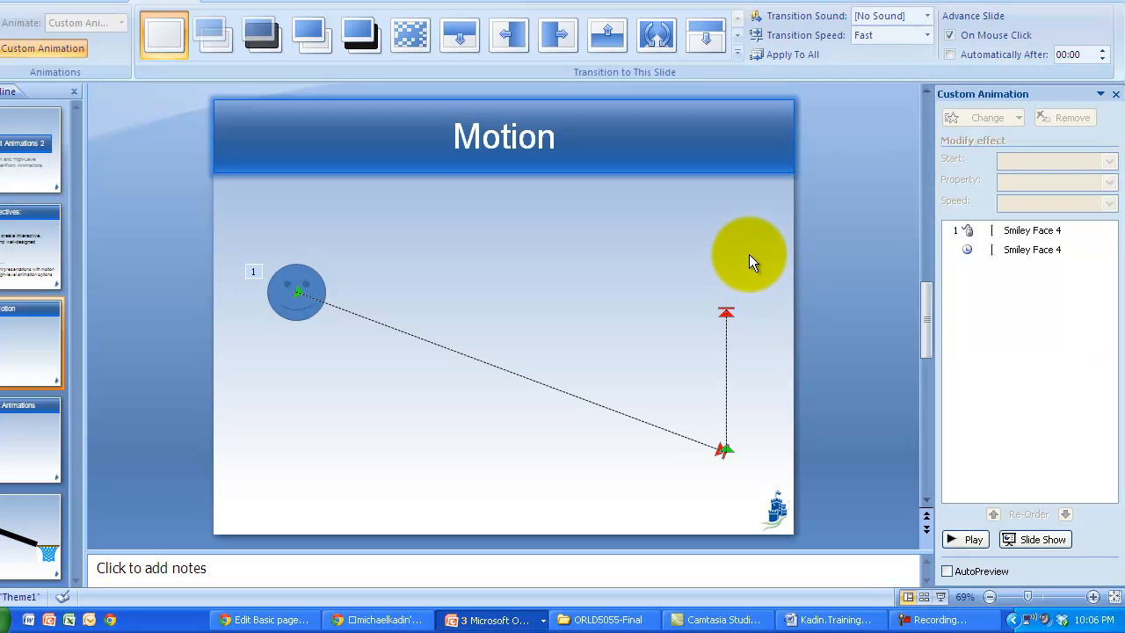
click(307, 281)
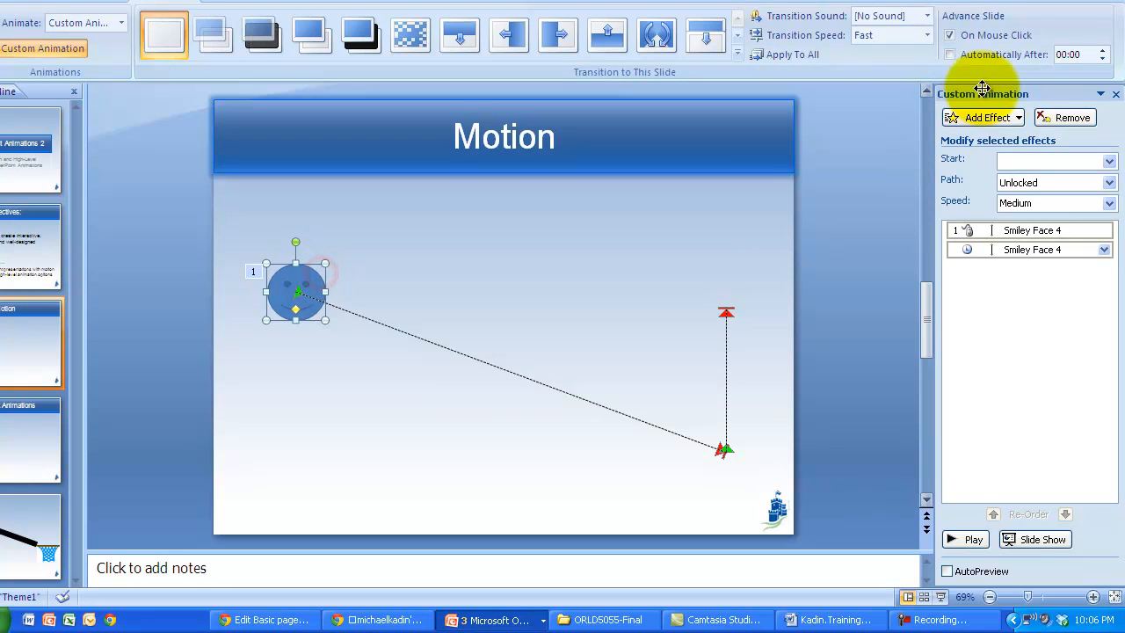
click(987, 117)
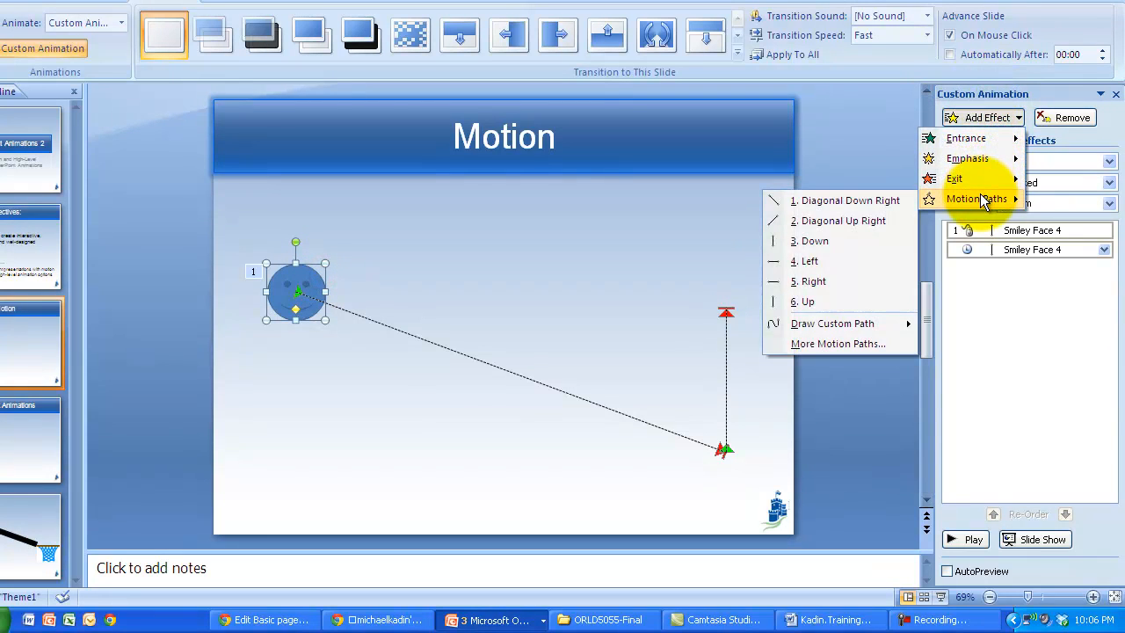
mouse_move(987, 186)
click(652, 213)
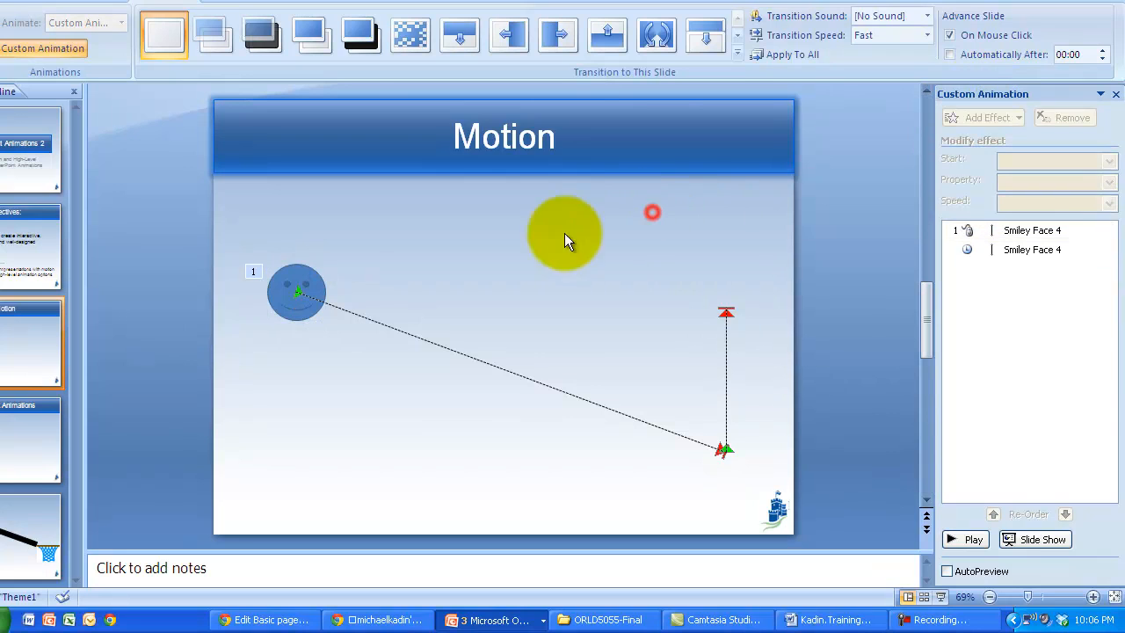
Step: Add a Spin emphasis effect to the smiley face and set it to start With Previous
click(299, 278)
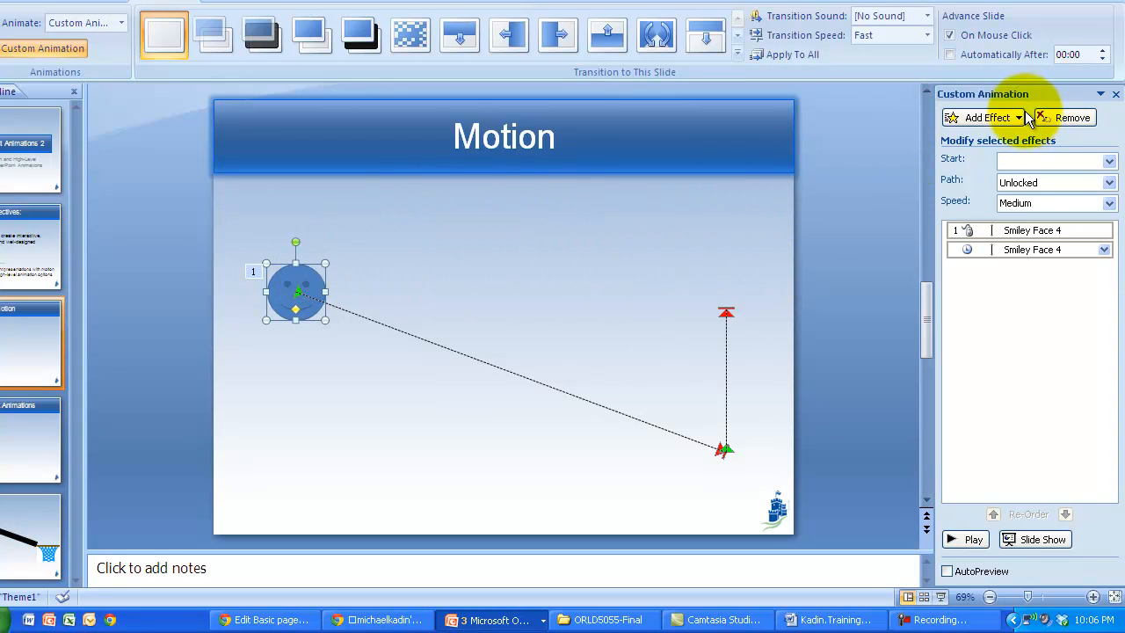
click(998, 117)
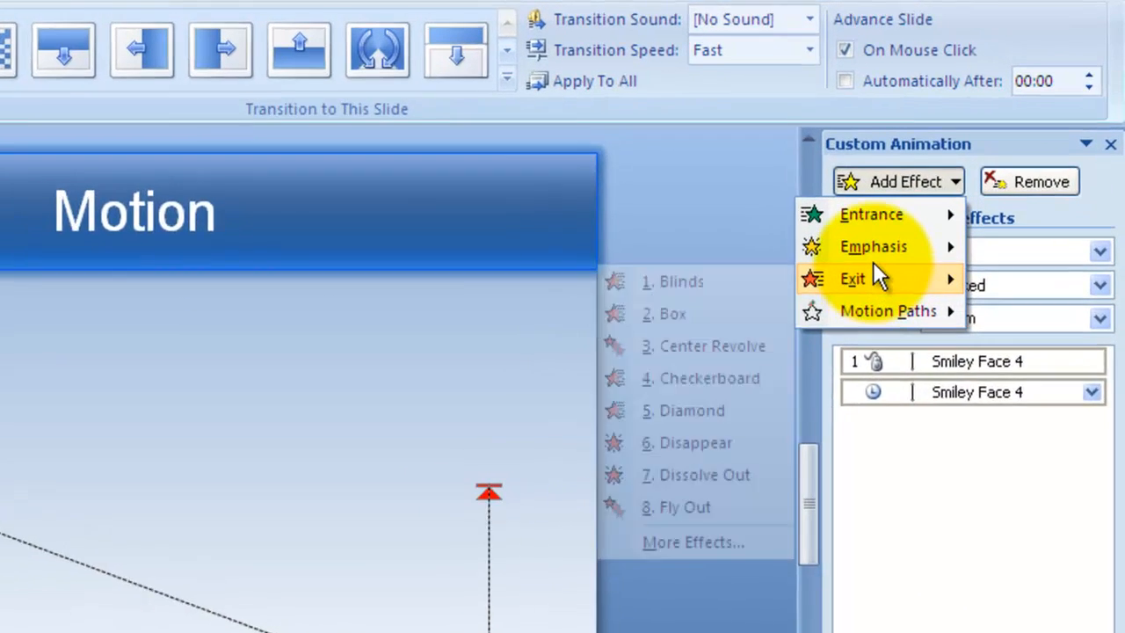
mouse_move(965, 161)
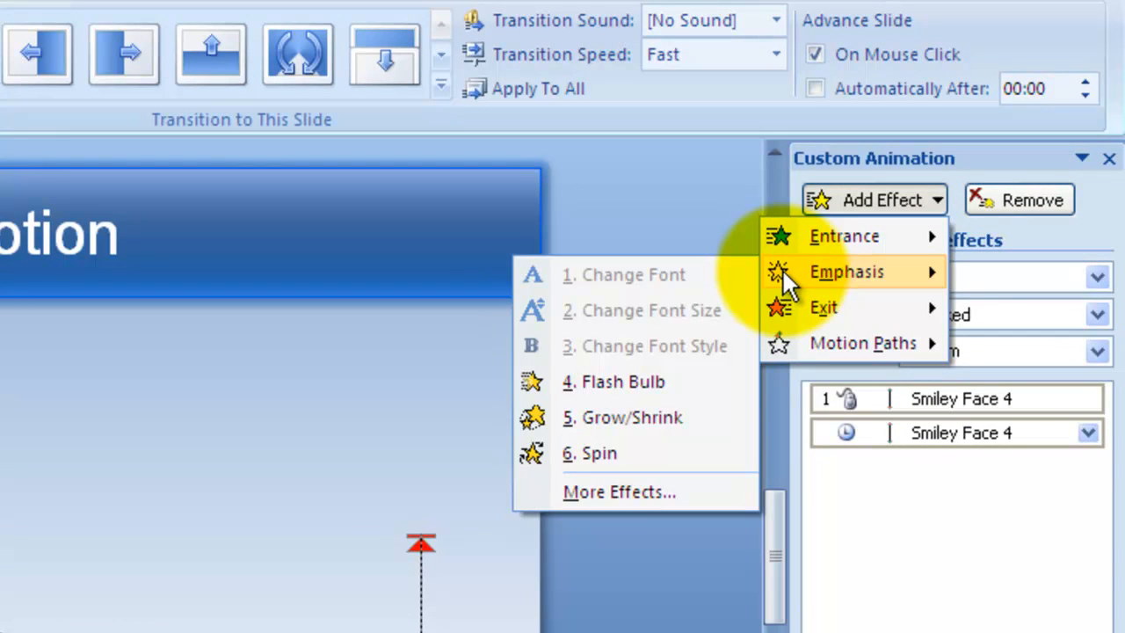
click(616, 452)
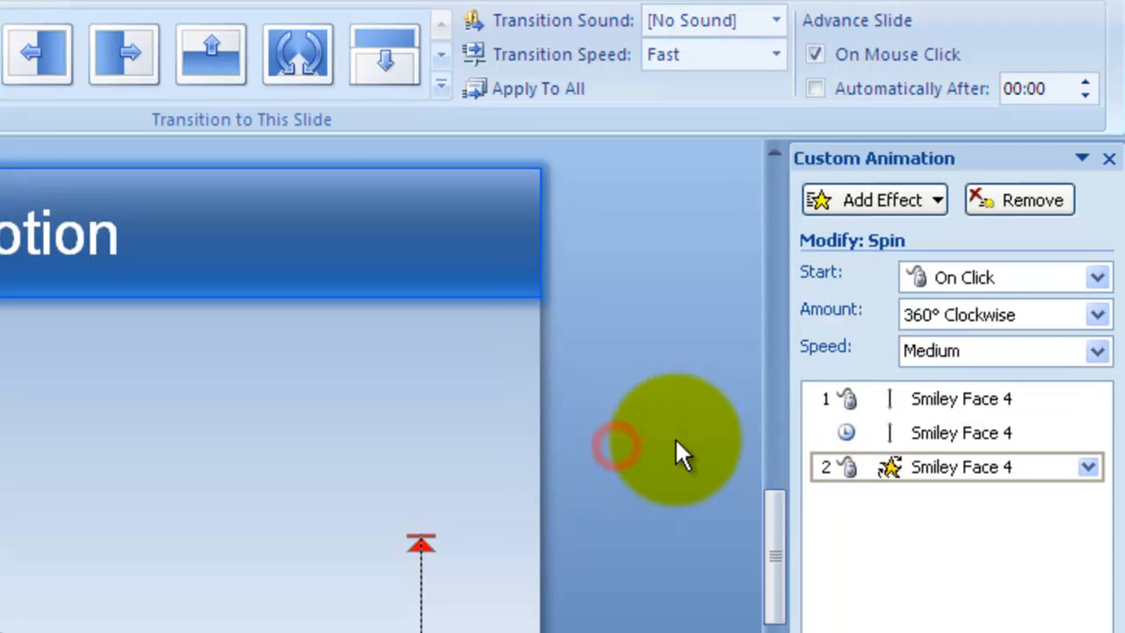
click(1006, 278)
click(983, 334)
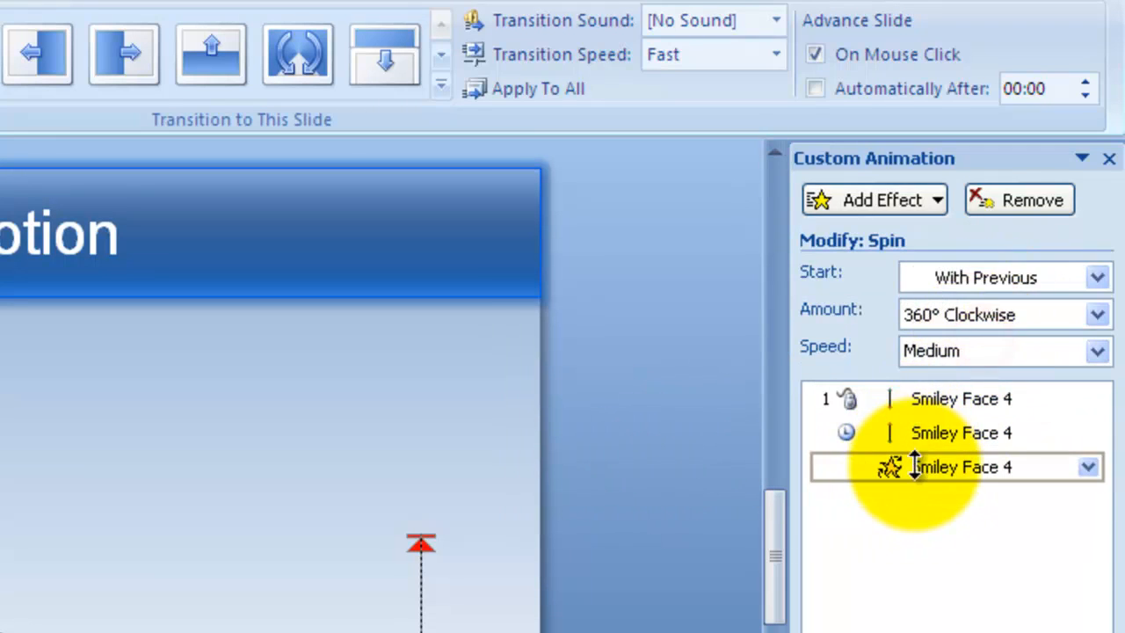
Step: Move the Spin effect above the Up path in the animation order and preview the slide
drag(919, 470, 929, 413)
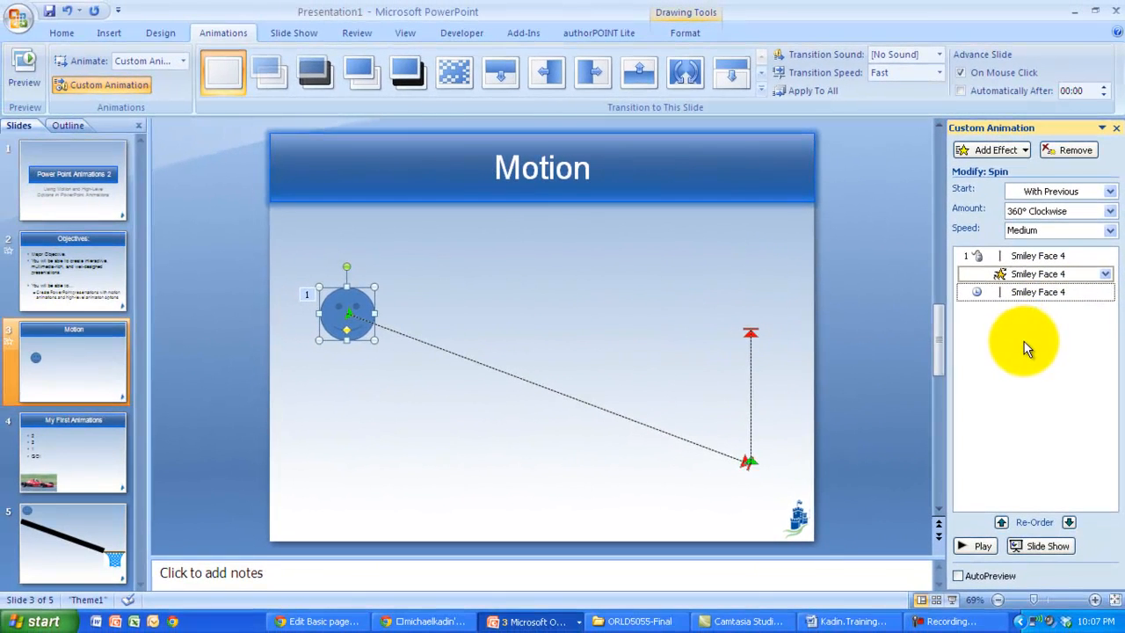
key(shift+F5)
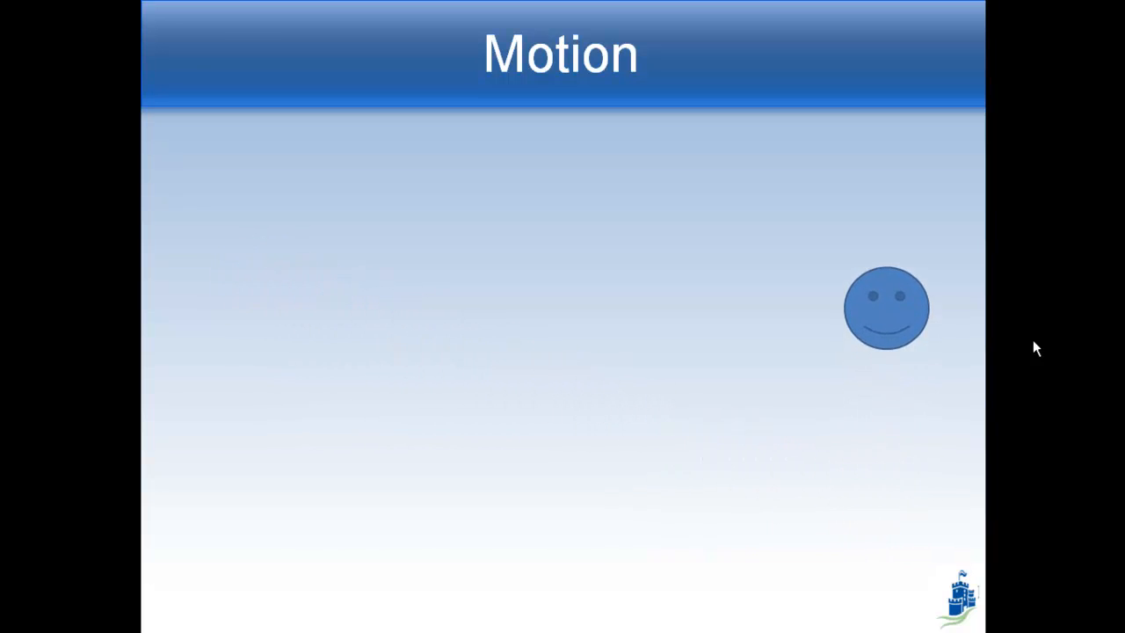
key(Escape)
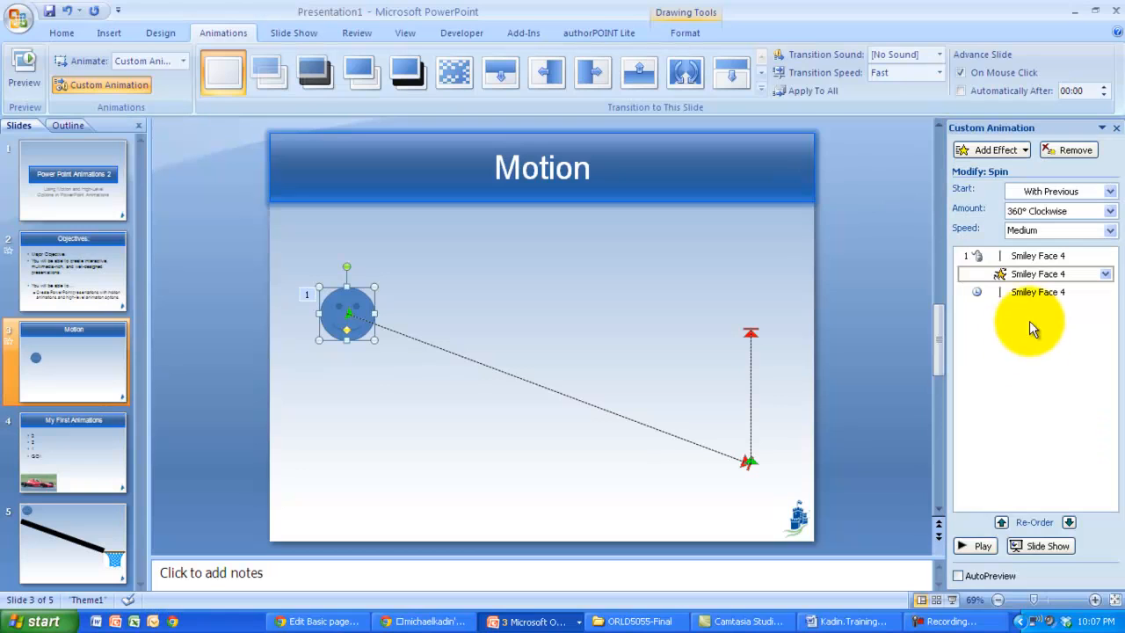
Step: Review the Spin and Up effects' start settings in the custom animation list
click(980, 153)
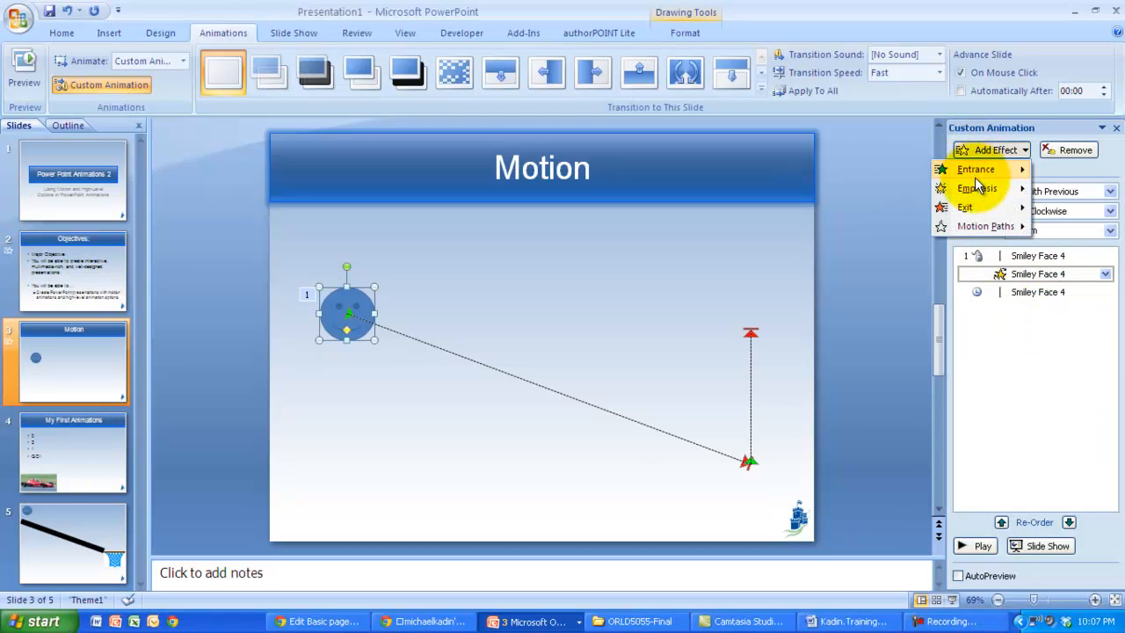
click(1034, 333)
click(1034, 274)
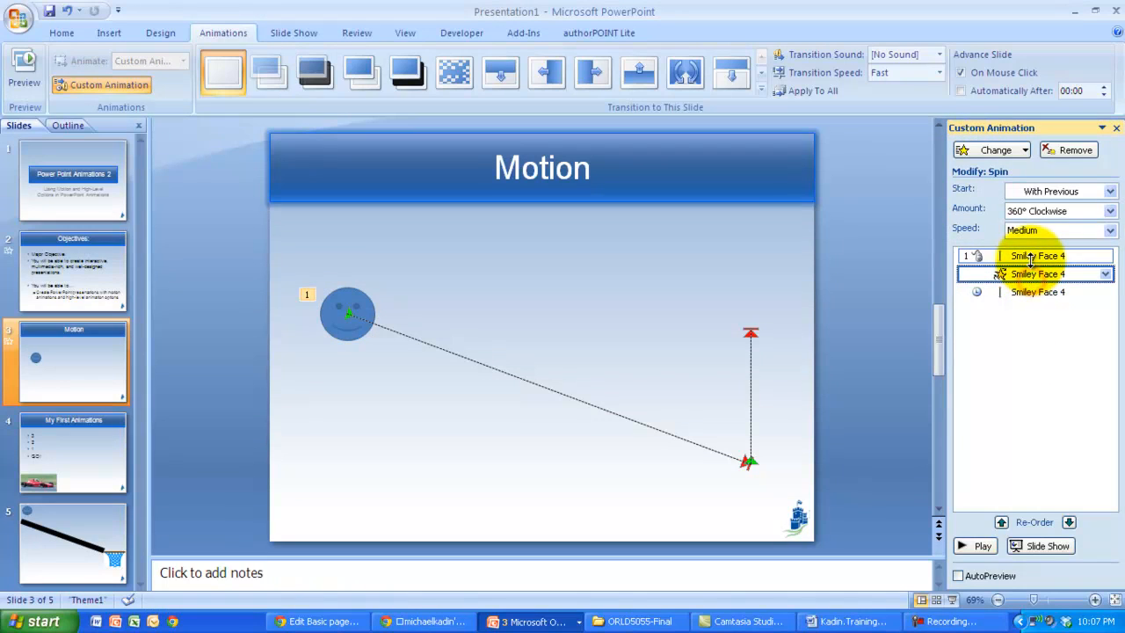
click(977, 292)
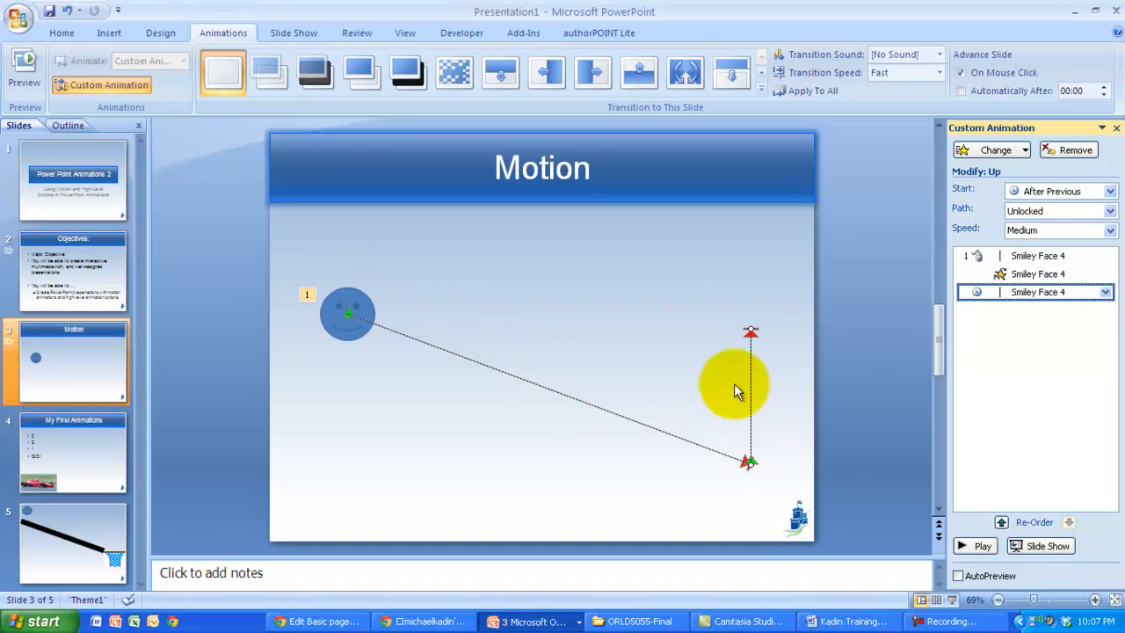
click(652, 289)
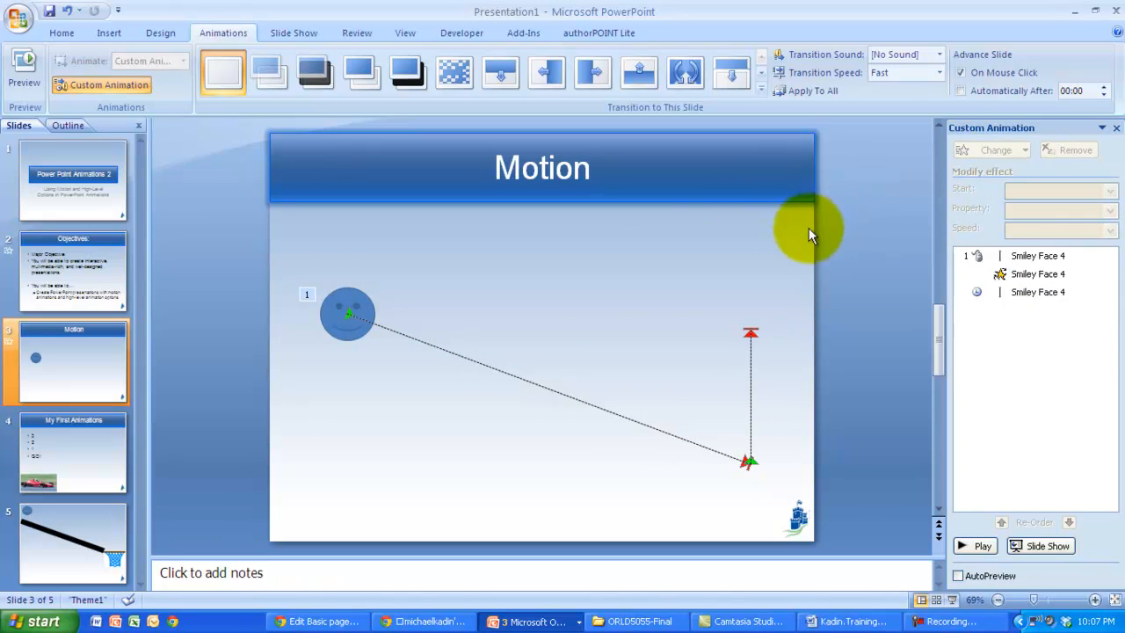
Step: Go to the My First Animations slide and add an Appear entrance effect to the bulleted list placeholder
click(53, 430)
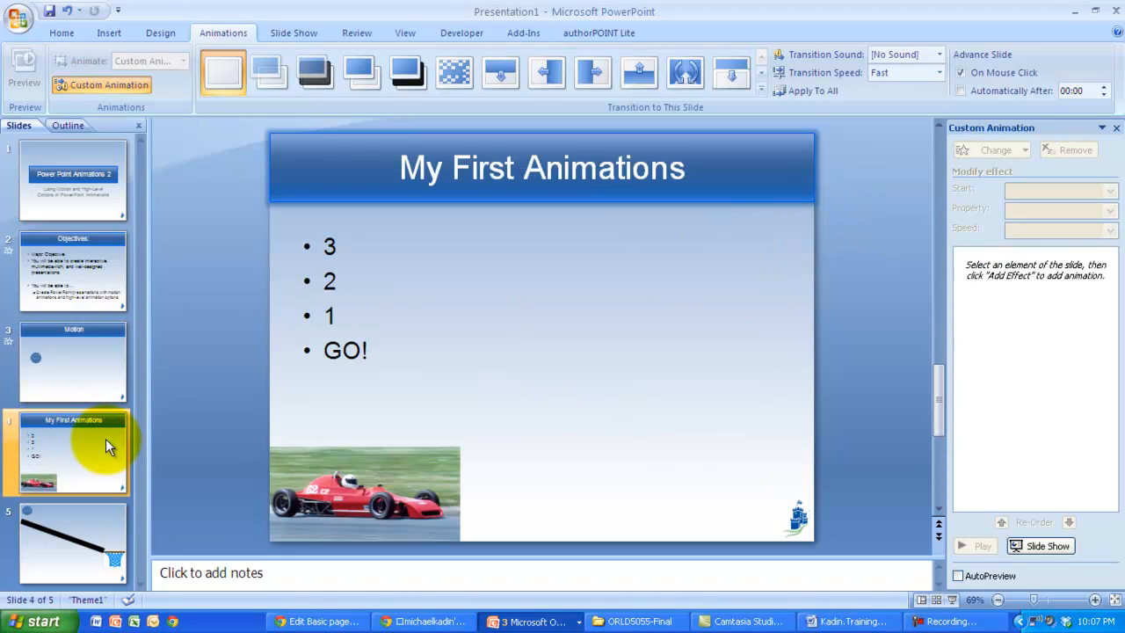
click(352, 317)
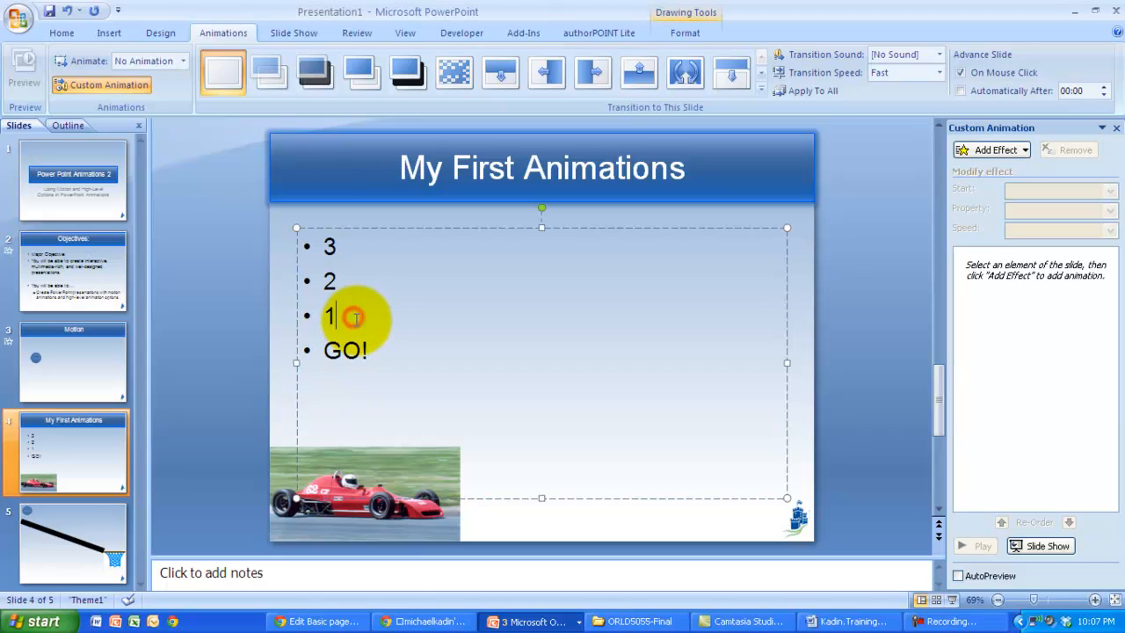
click(382, 229)
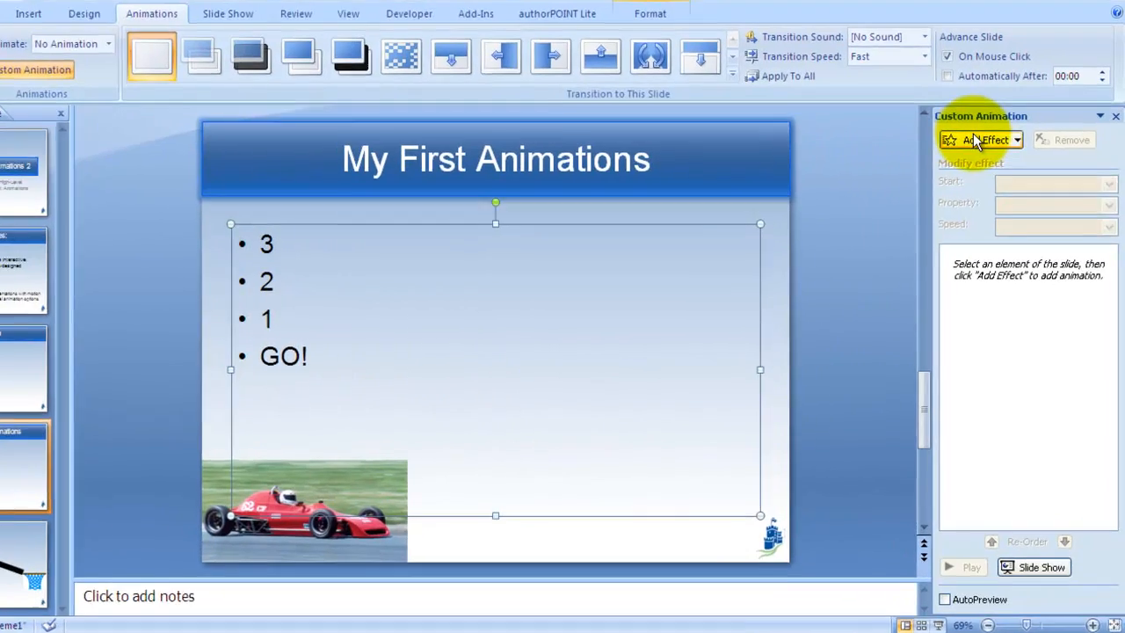
click(993, 151)
mouse_move(966, 169)
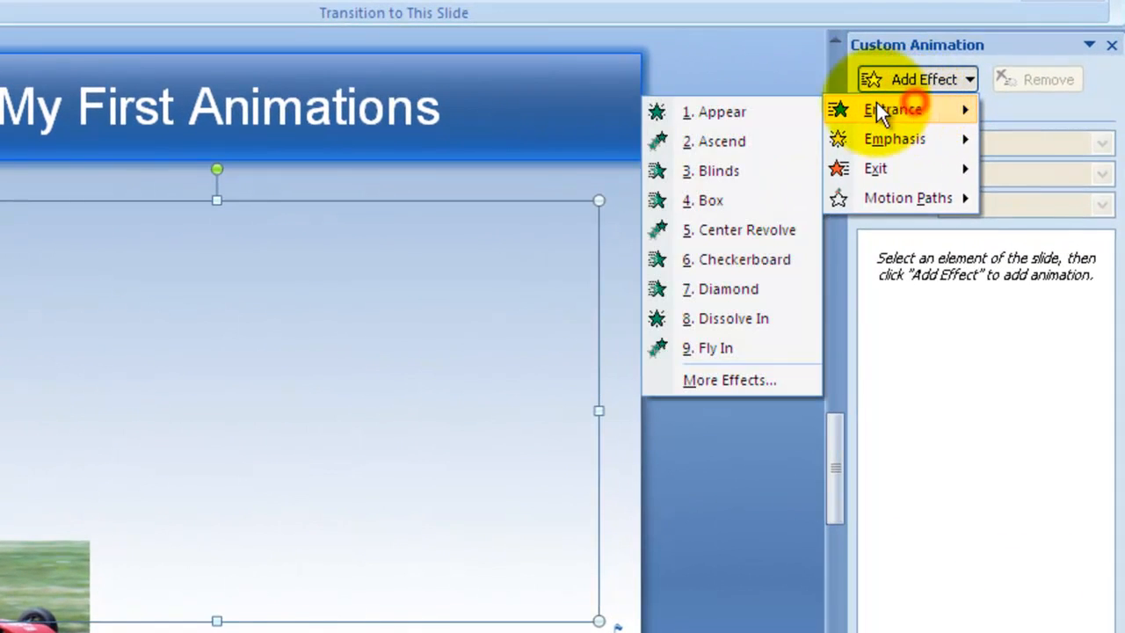
click(791, 104)
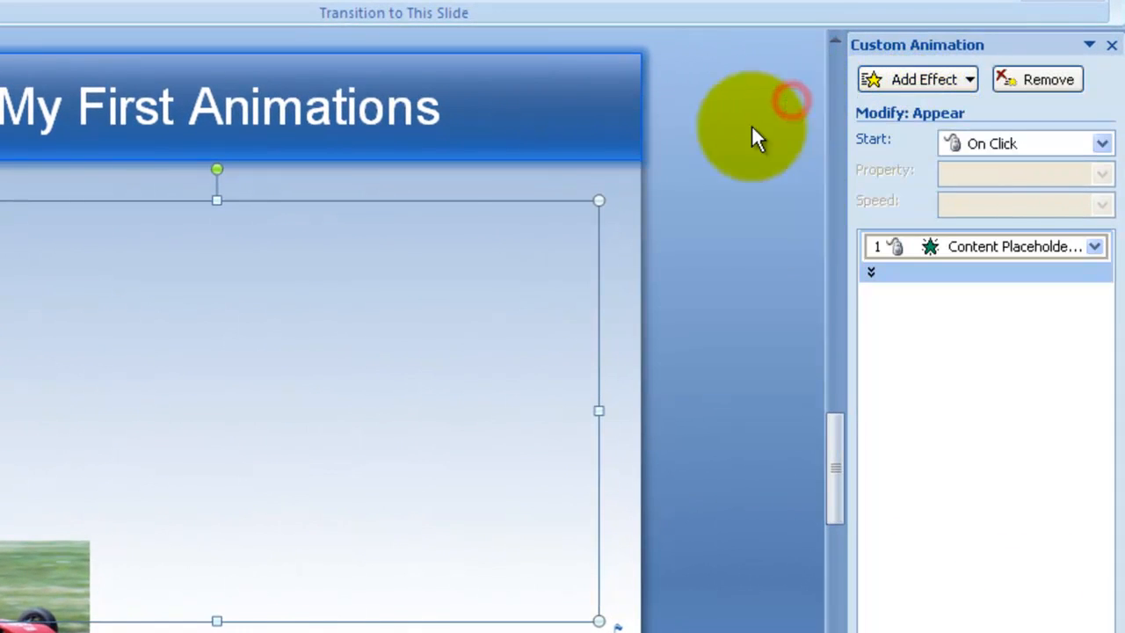
Step: Expand the list's bullet effects and set the '2' bullet to start After Previous
click(893, 268)
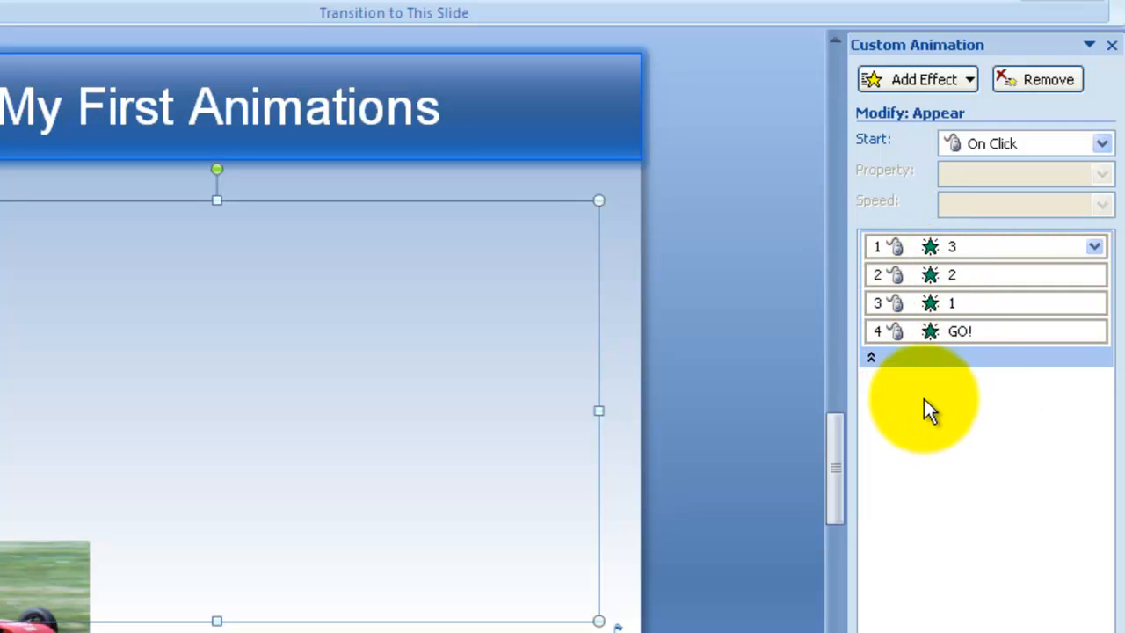
click(973, 408)
click(936, 247)
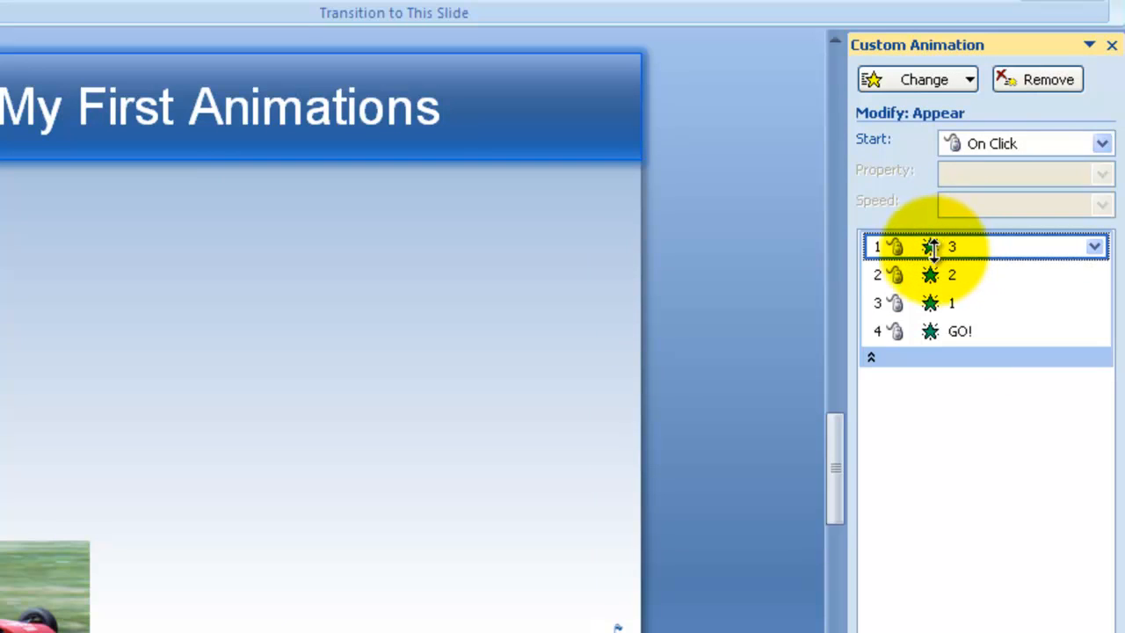
click(932, 274)
click(976, 141)
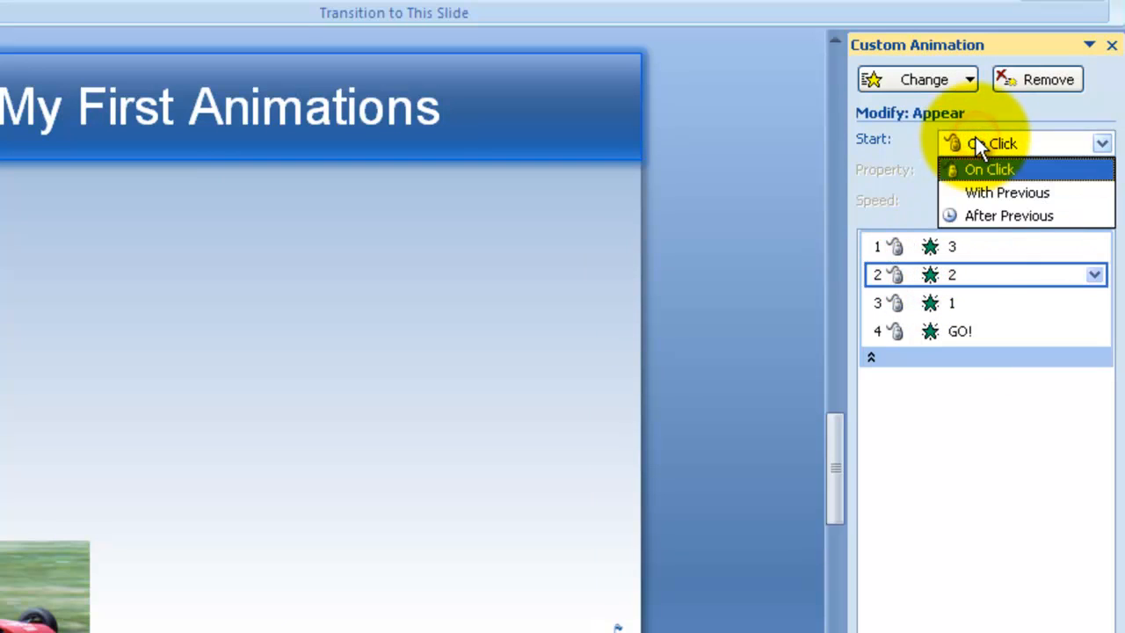
click(967, 221)
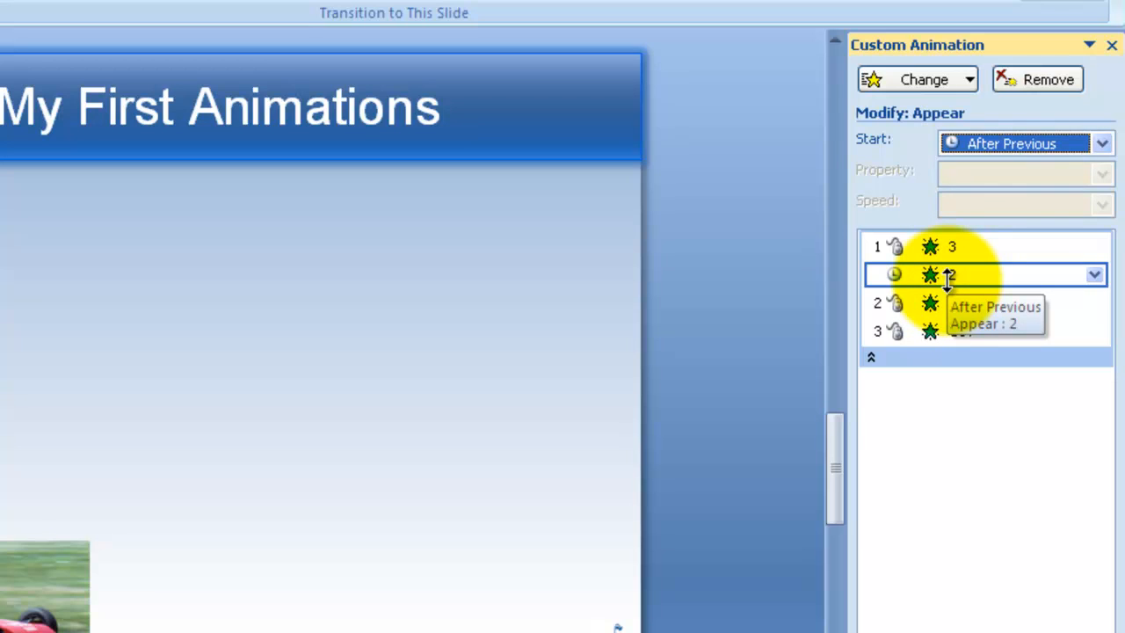
click(903, 428)
click(967, 277)
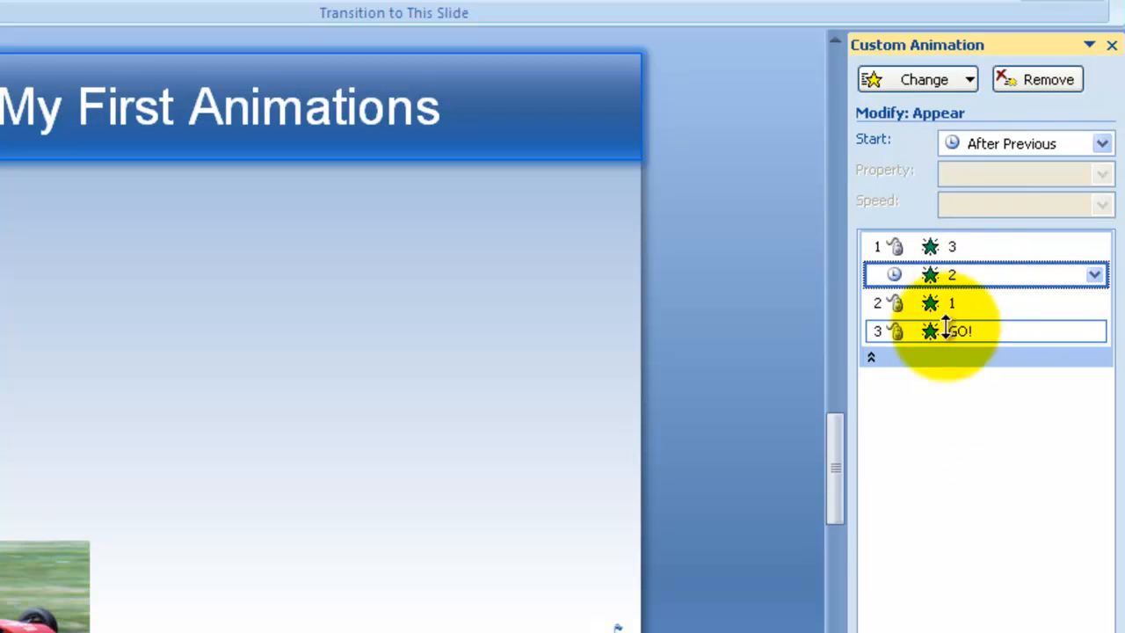
right_click(929, 273)
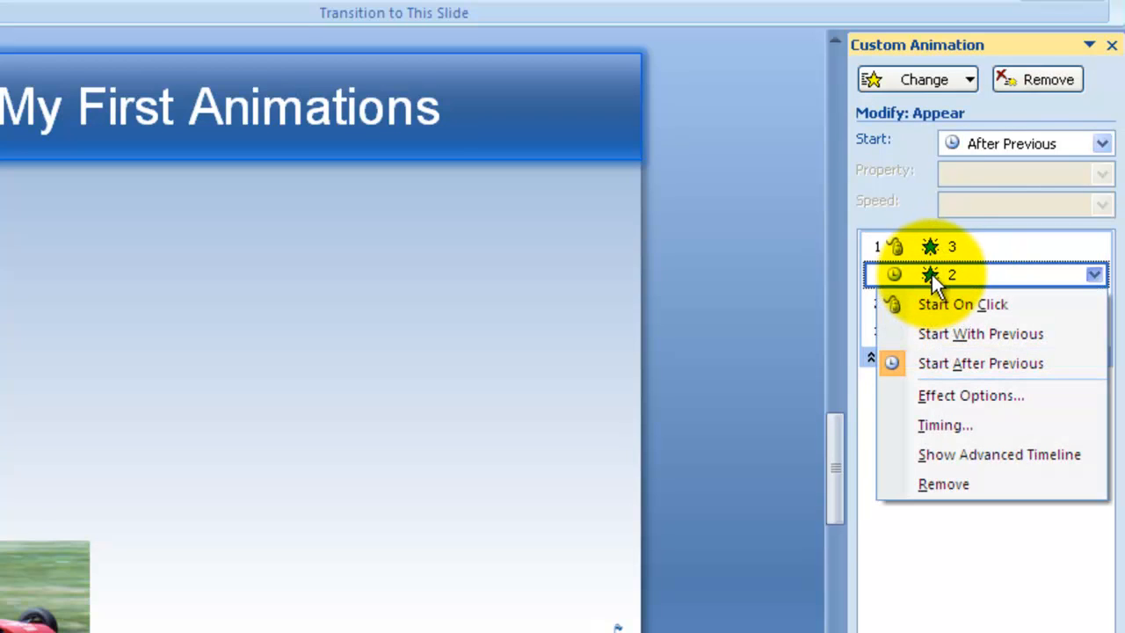
click(954, 396)
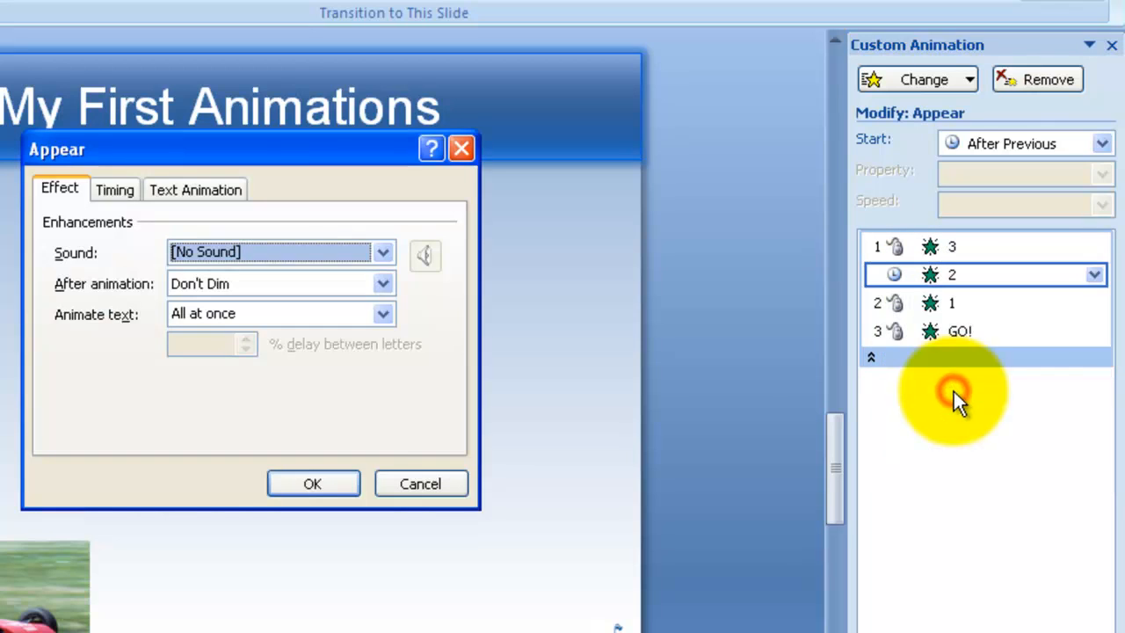
click(415, 488)
Step: Open the '2' bullet's effect options and set its delay to 1 second
double_click(968, 276)
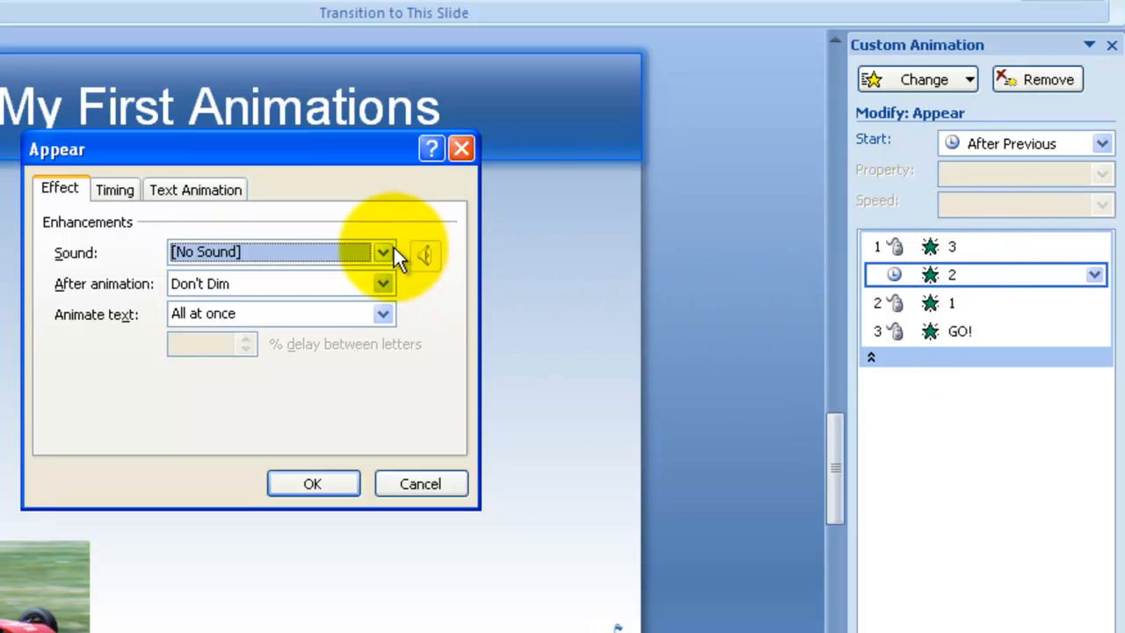
click(315, 284)
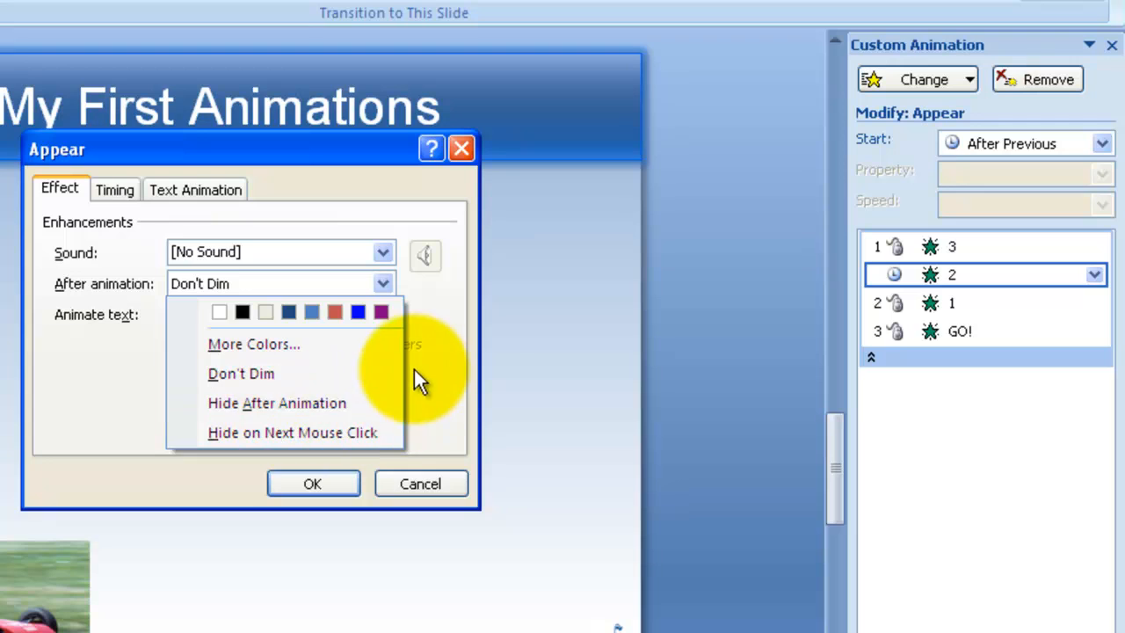
click(466, 344)
click(294, 310)
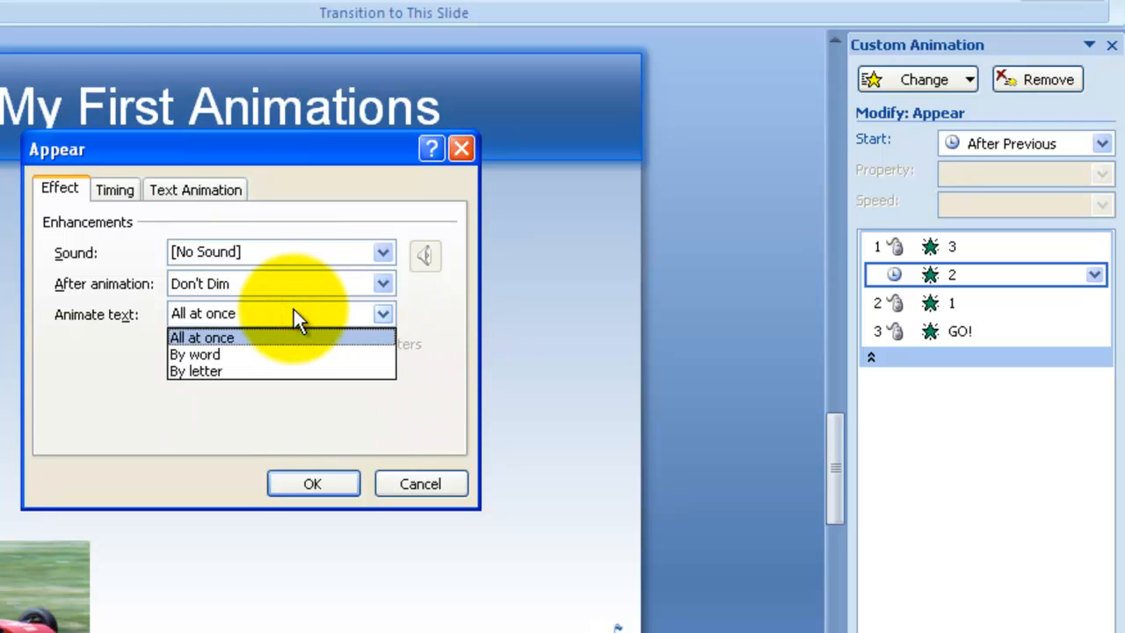
click(242, 327)
click(124, 195)
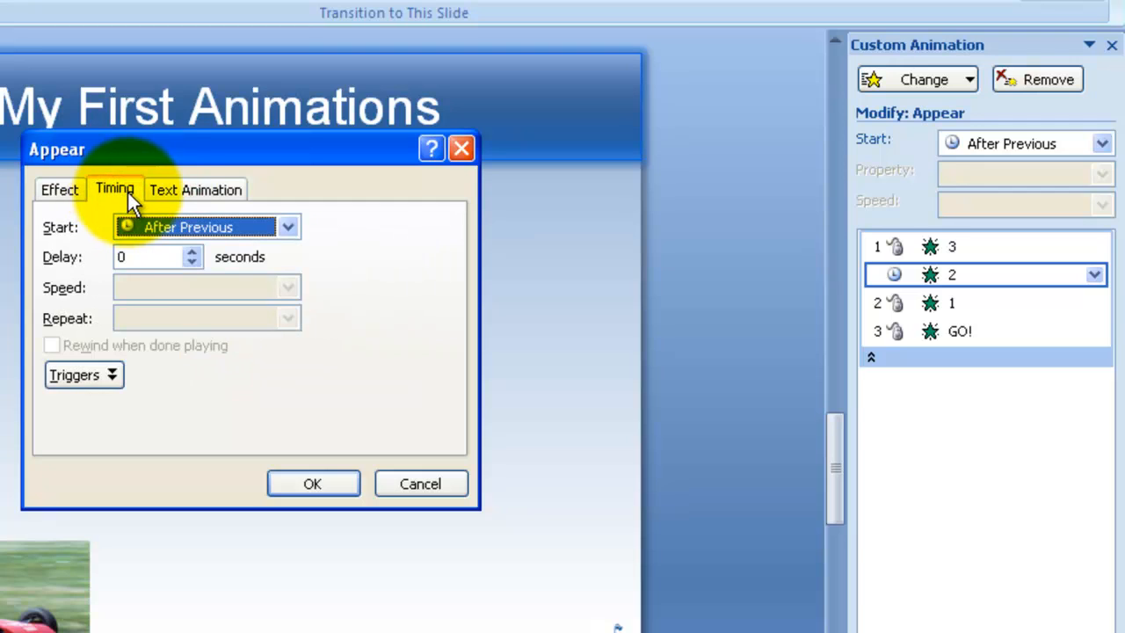
click(191, 250)
click(192, 250)
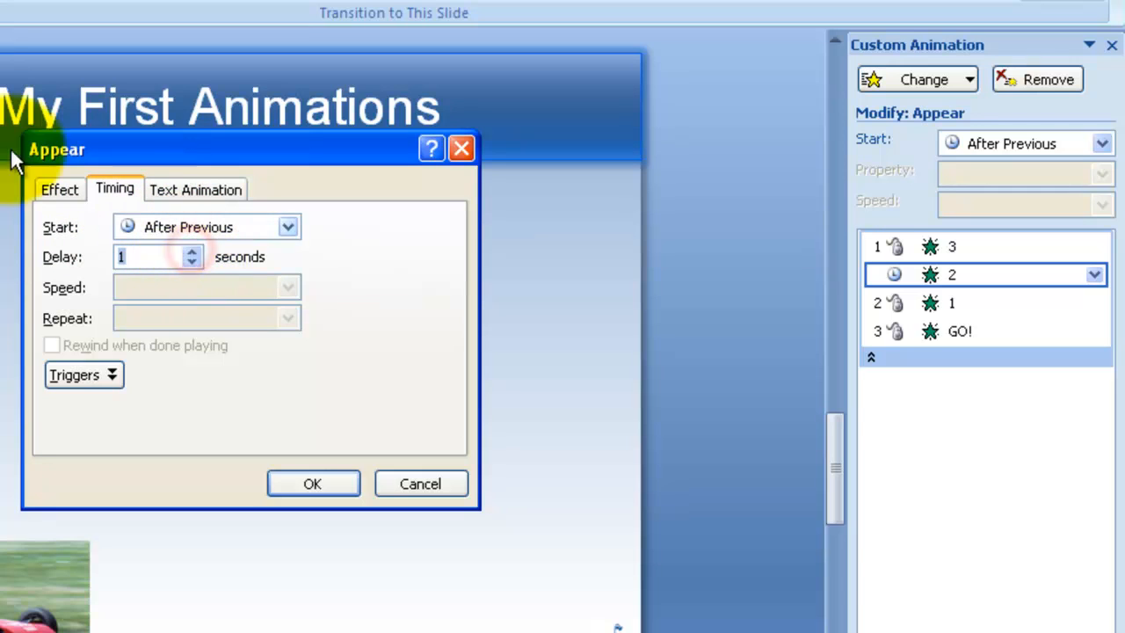
click(327, 488)
Step: Set the '1' bullet to start After Previous with a 1 second delay
double_click(913, 300)
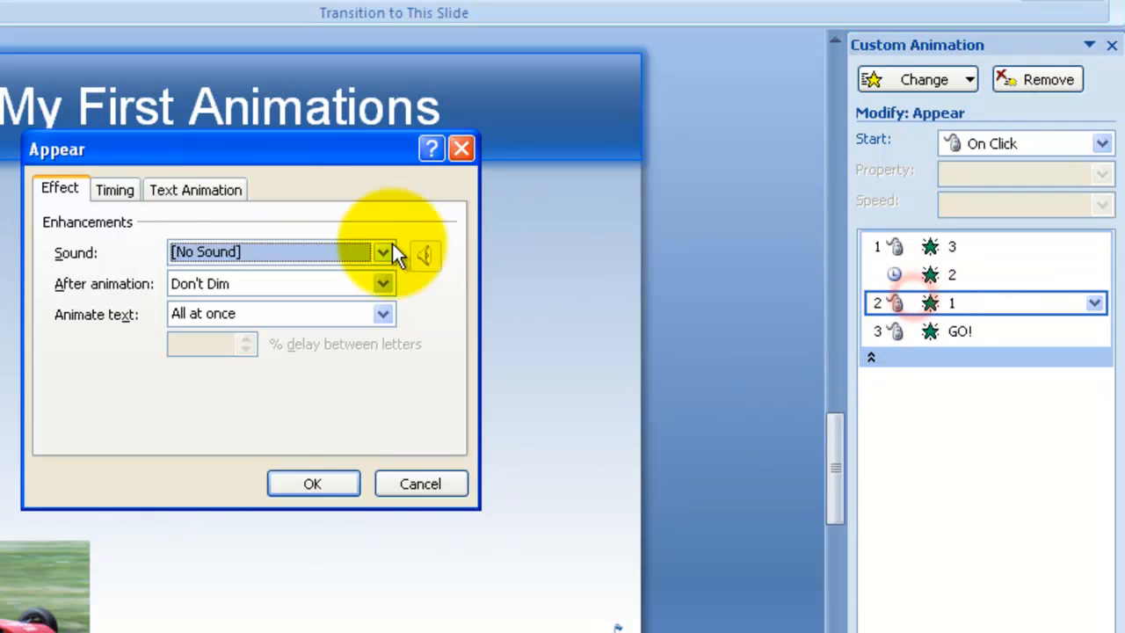
click(114, 190)
click(176, 226)
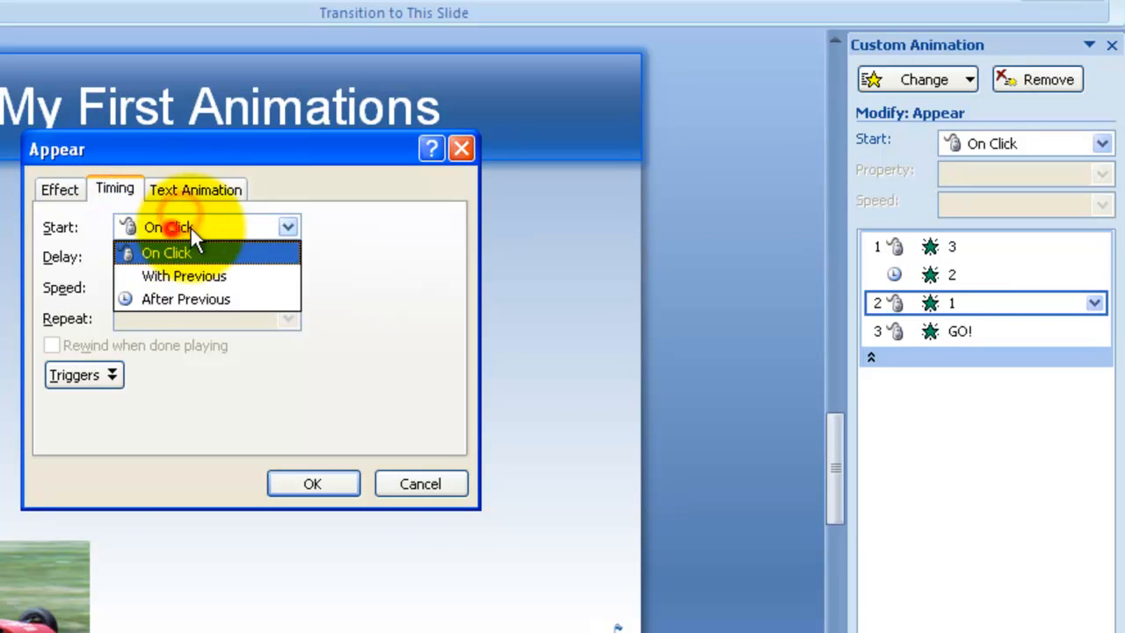
click(197, 295)
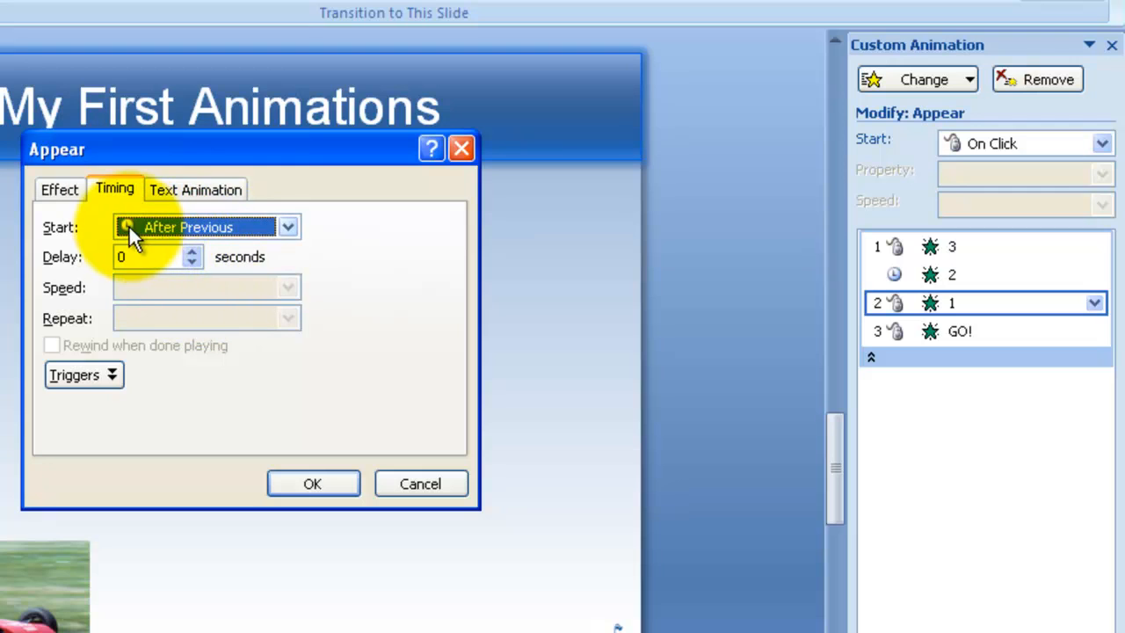
click(190, 251)
click(190, 251)
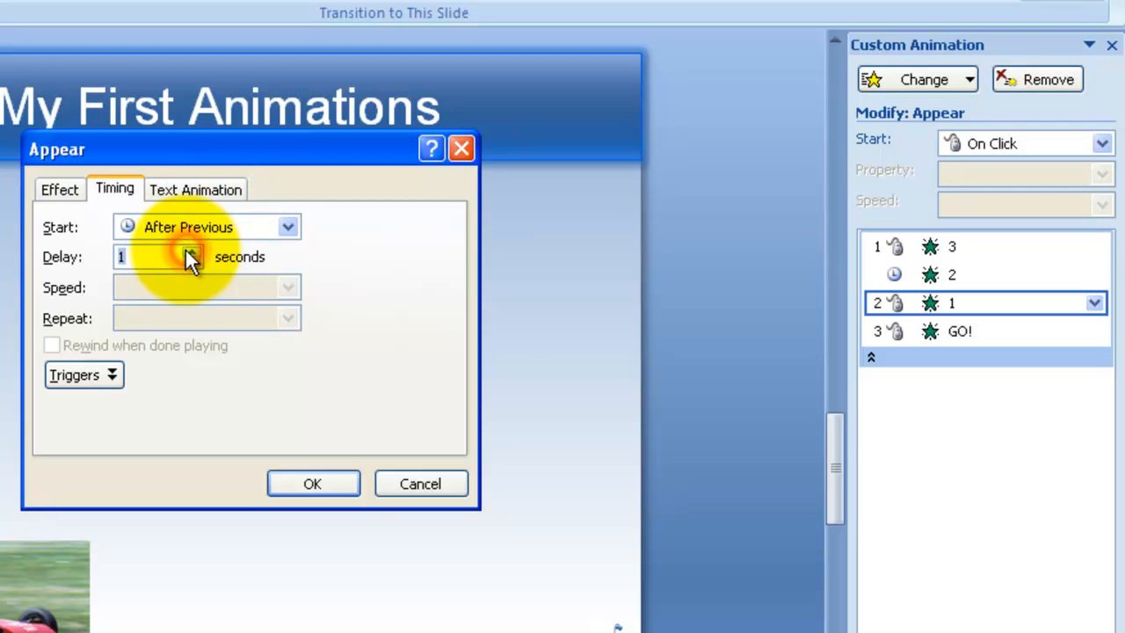
click(330, 483)
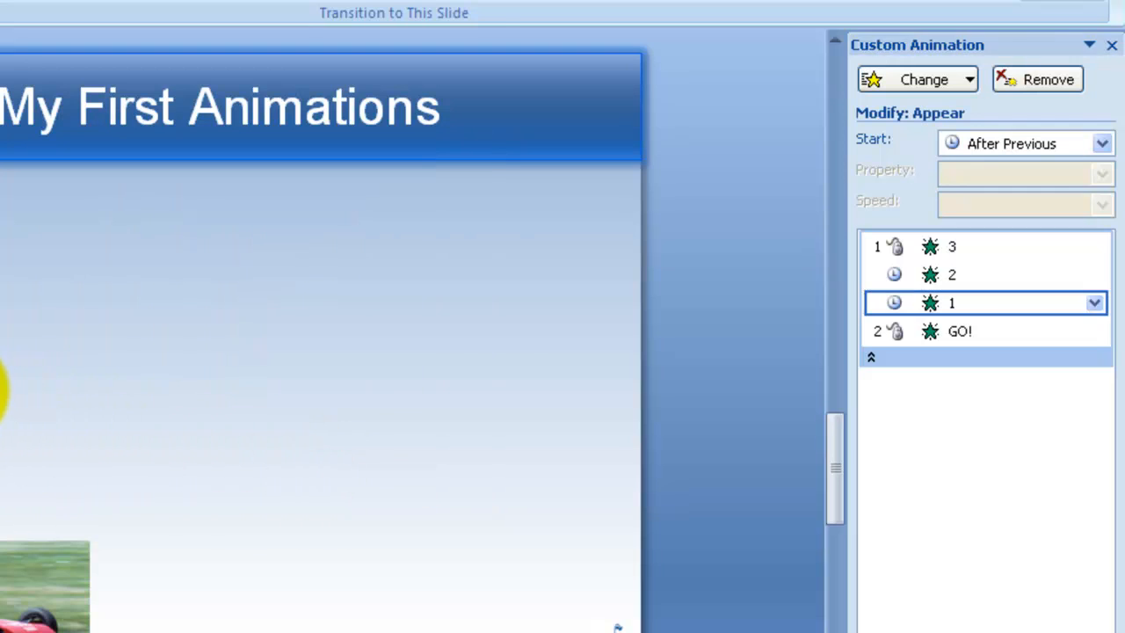
Step: Set the 'GO!' bullet to start After Previous with a 1 second delay
click(107, 377)
double_click(988, 335)
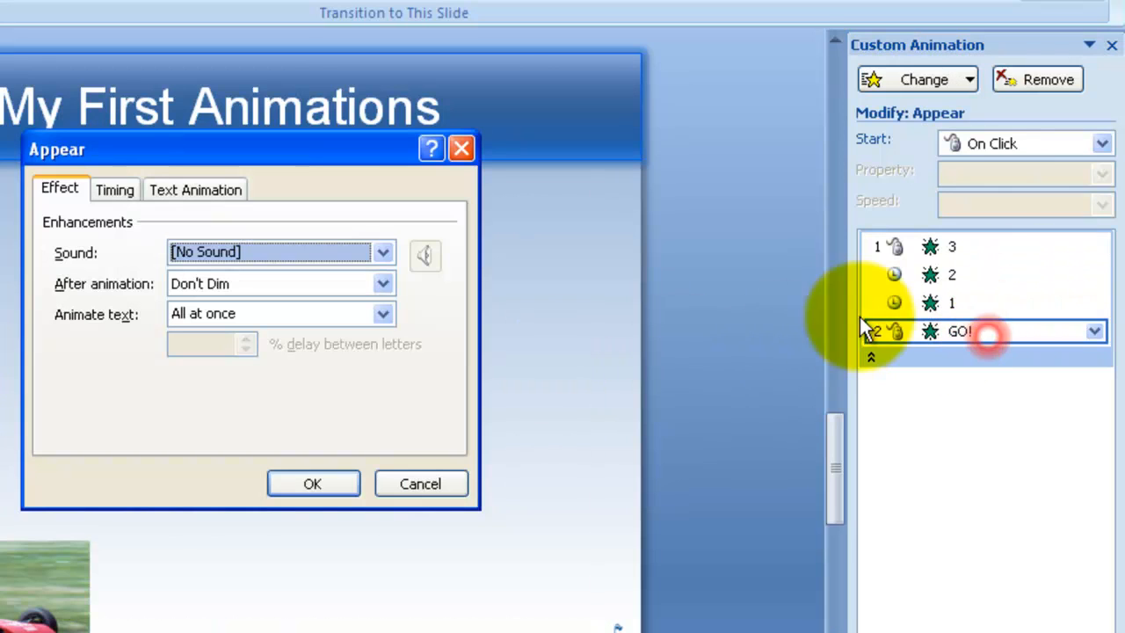
click(117, 190)
click(181, 225)
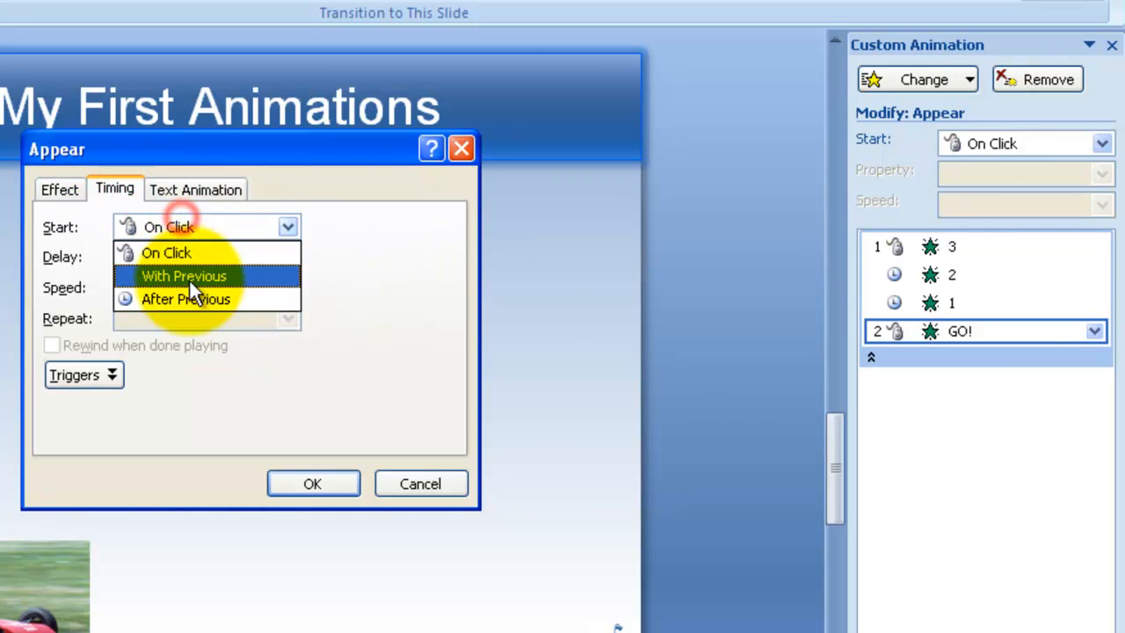
click(184, 293)
click(195, 251)
click(194, 251)
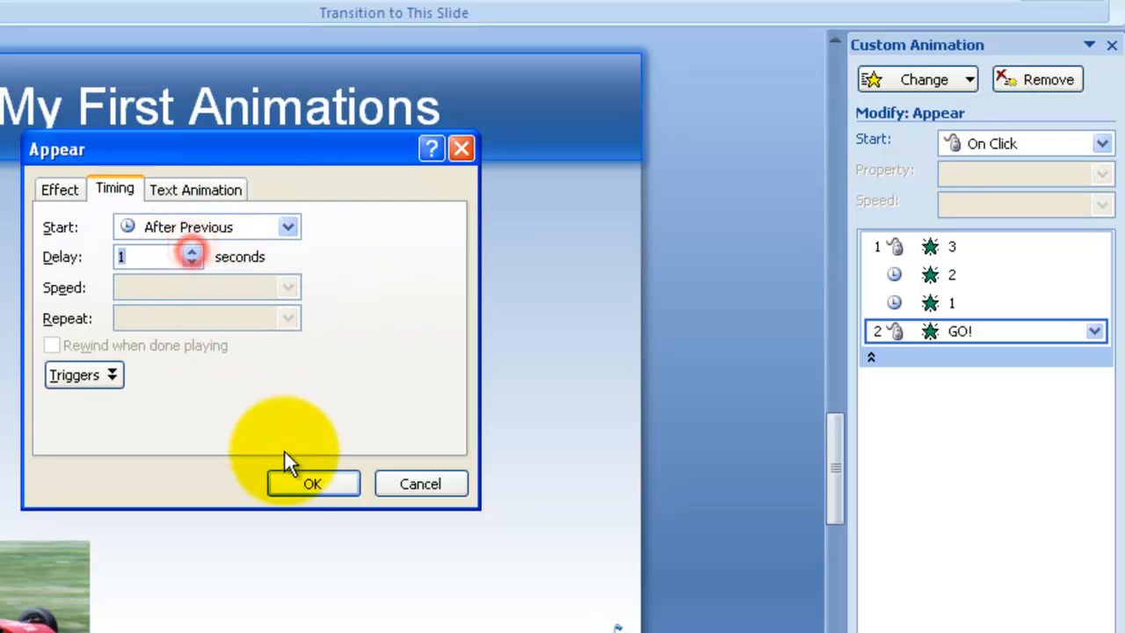
click(286, 483)
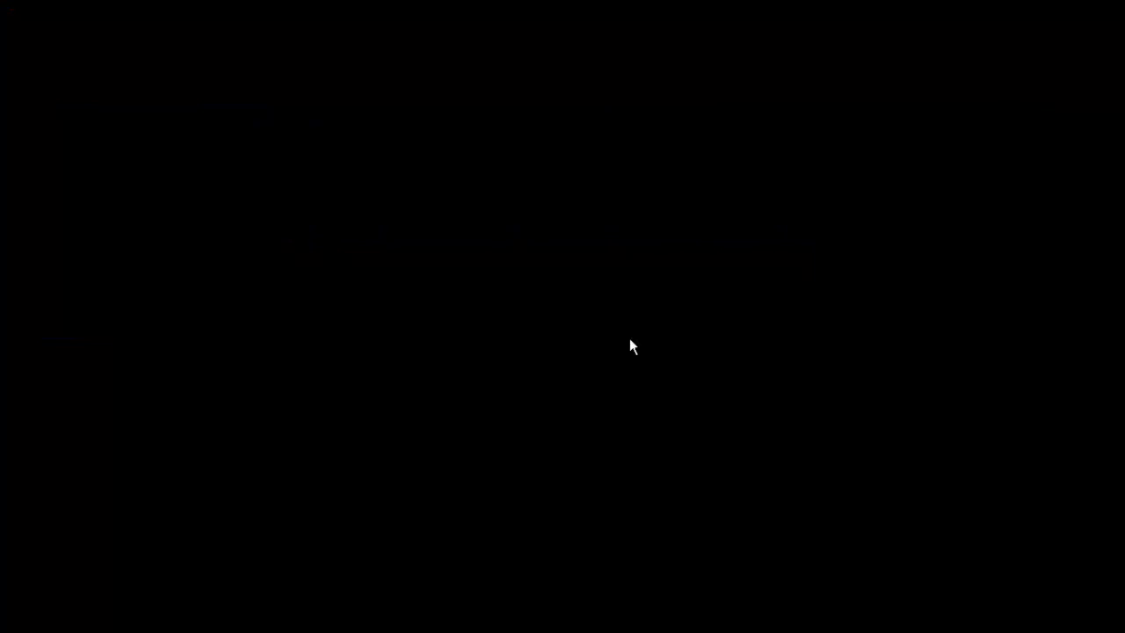
Step: Preview the slide as a slide show and exit it
click(629, 340)
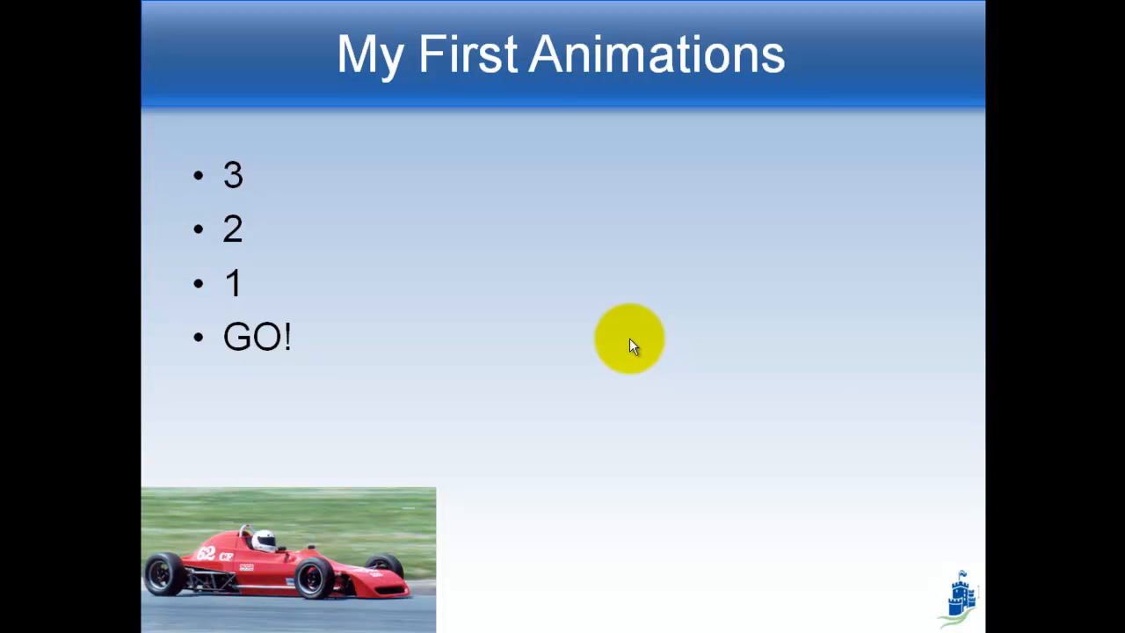
key(Escape)
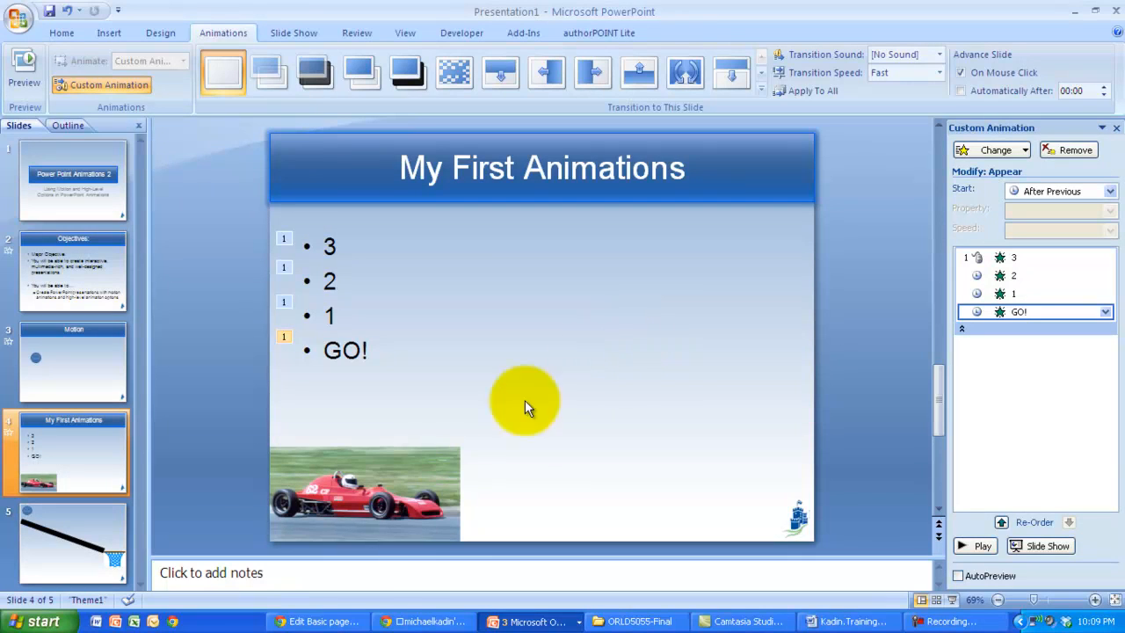
Step: Add an Appear entrance effect to the race car picture and set it to start After Previous
click(368, 466)
click(988, 152)
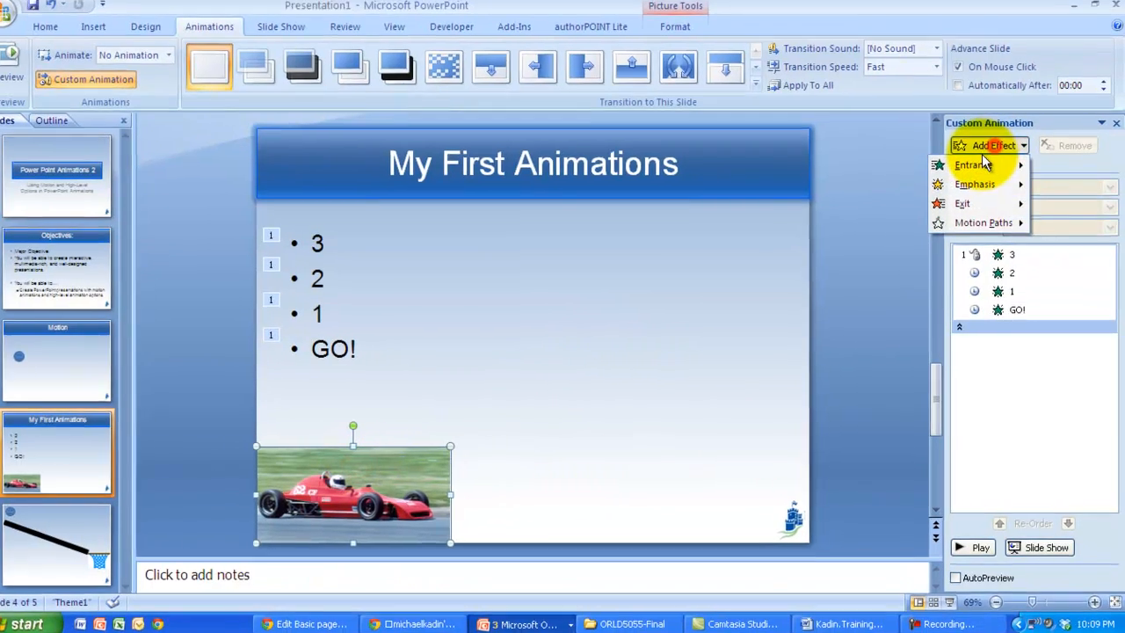
mouse_move(975, 169)
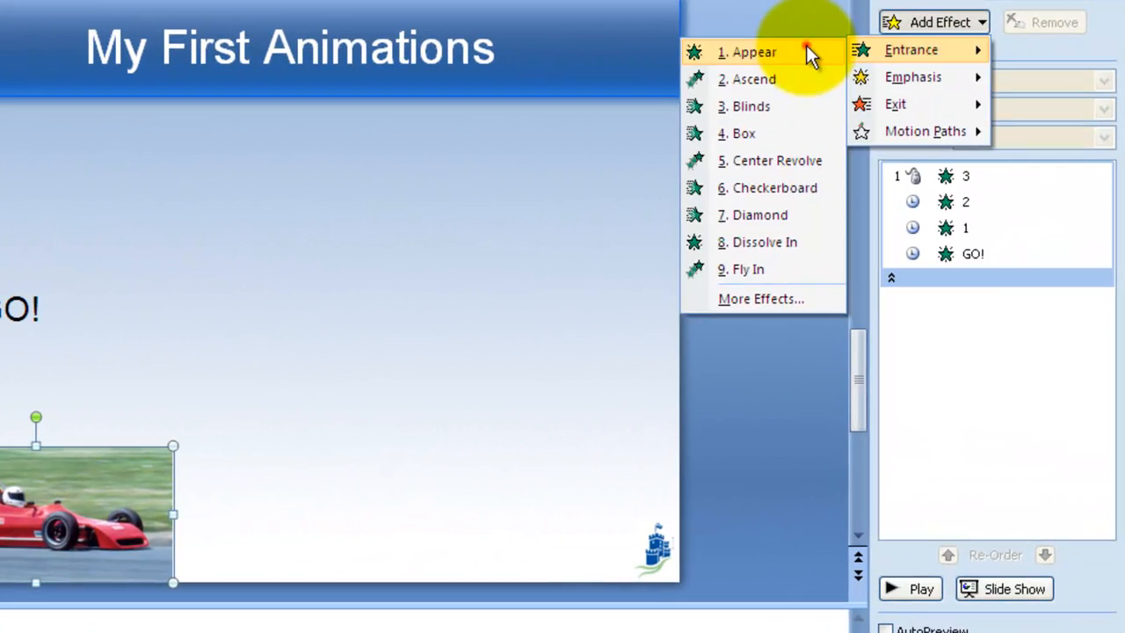
click(806, 48)
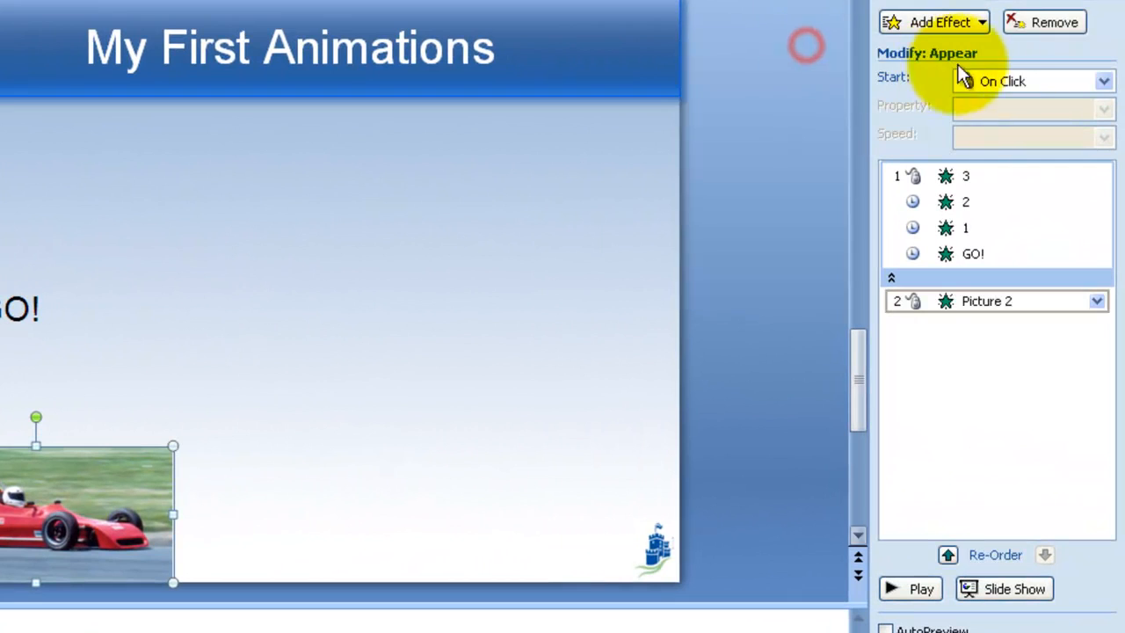
click(993, 79)
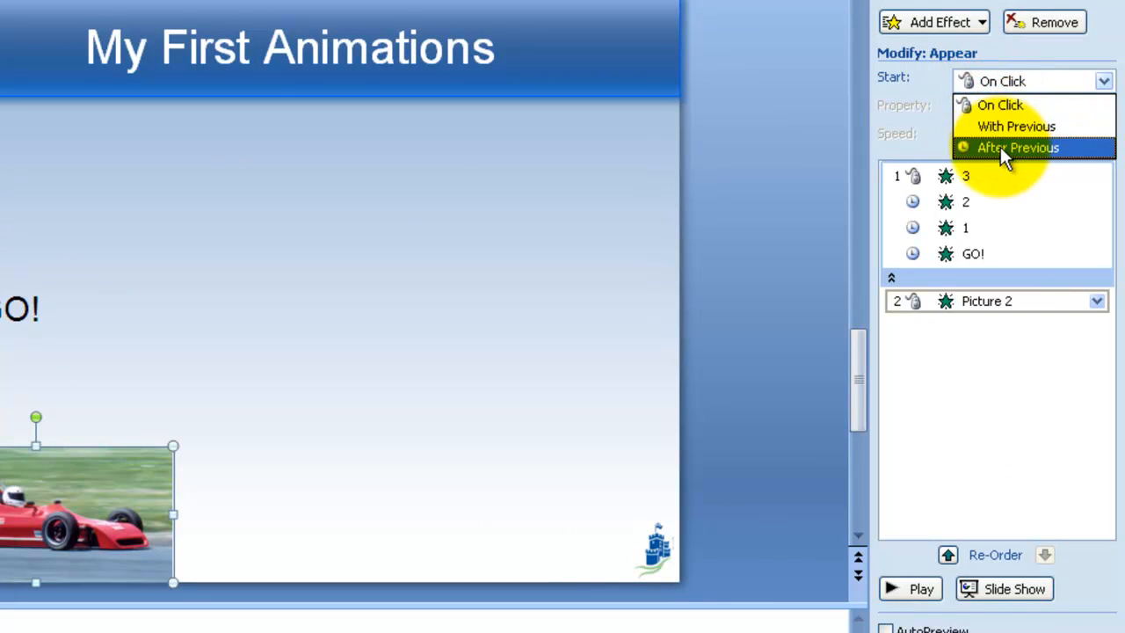
click(1000, 147)
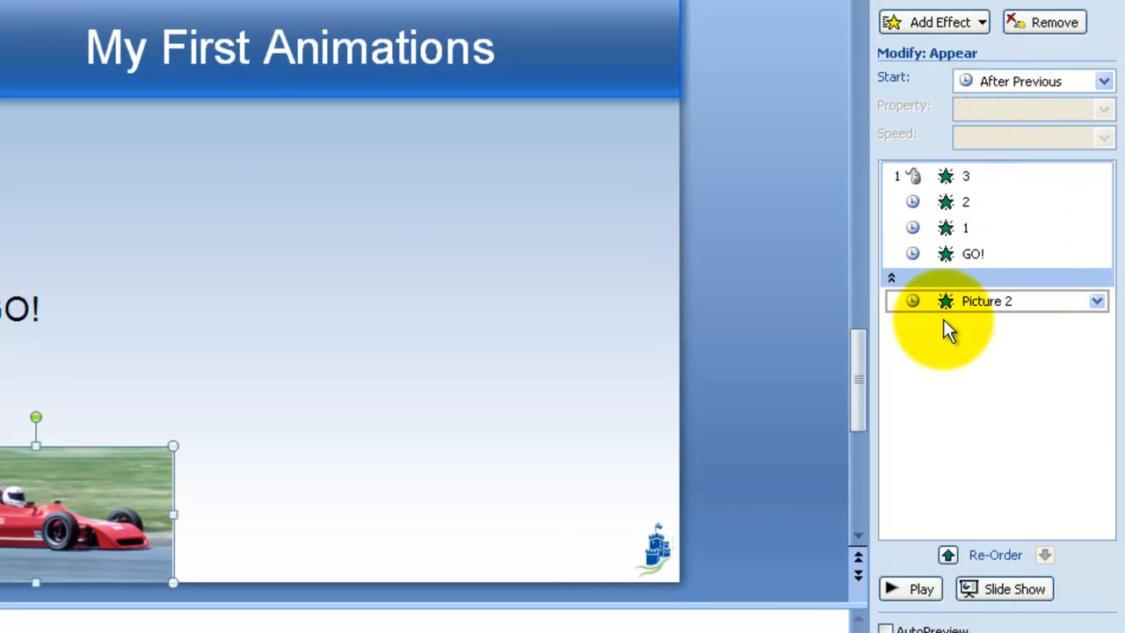
Step: Add a Right motion path to the race car picture and extend its end point past the slide's right edge
click(963, 26)
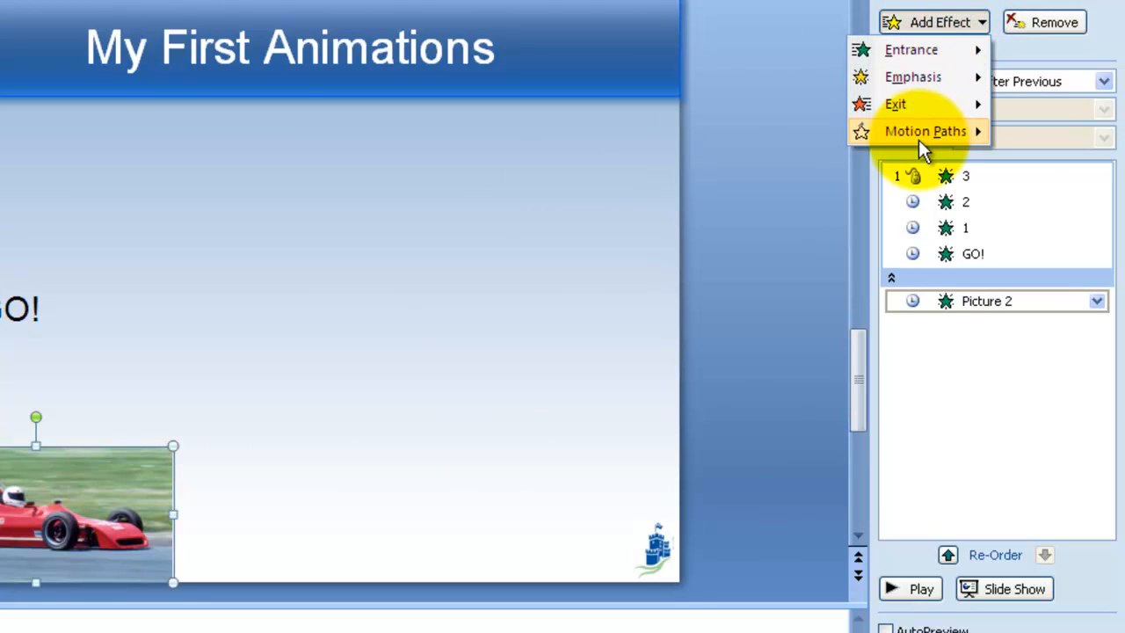
mouse_move(919, 134)
click(754, 235)
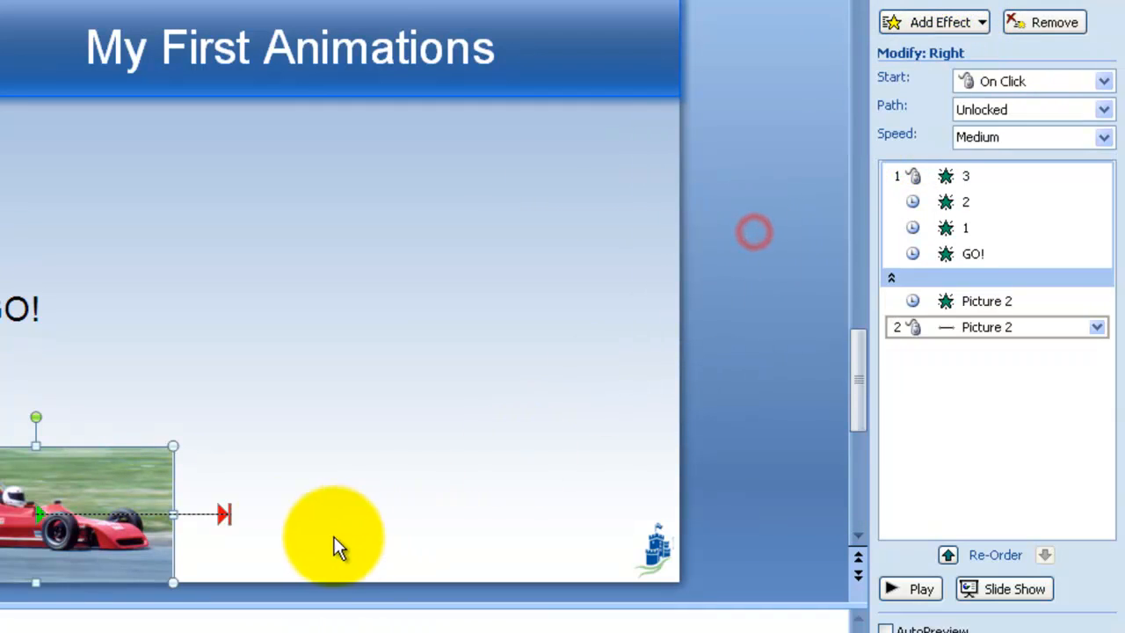
click(226, 517)
drag(232, 516, 886, 518)
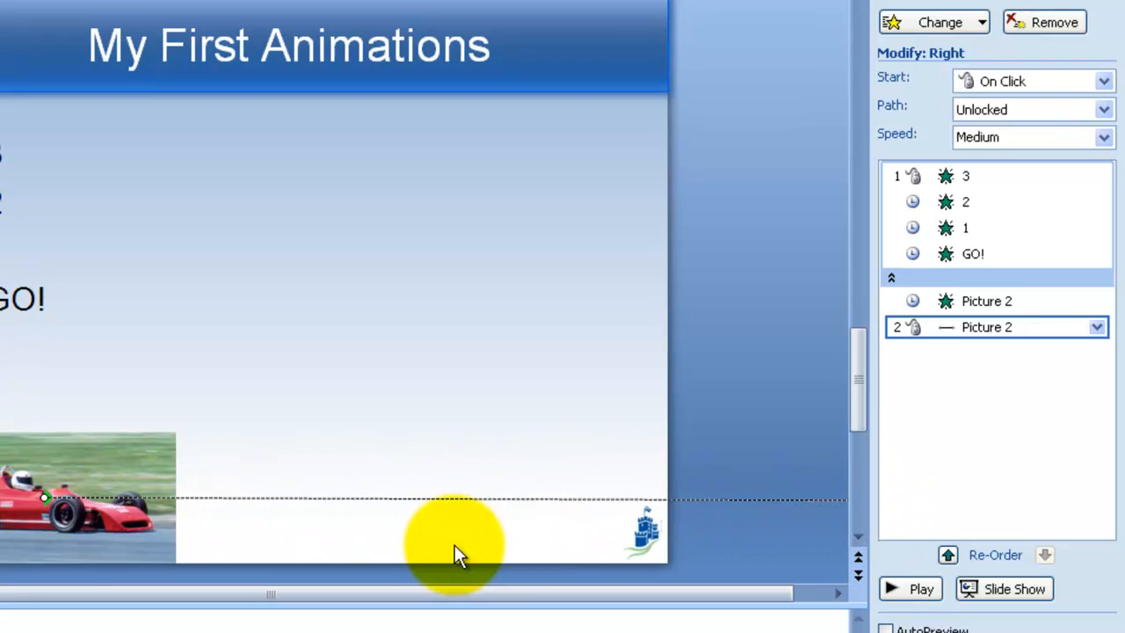
Step: Open the effect options for the race car's Right motion path and turn off Smooth end
click(1042, 369)
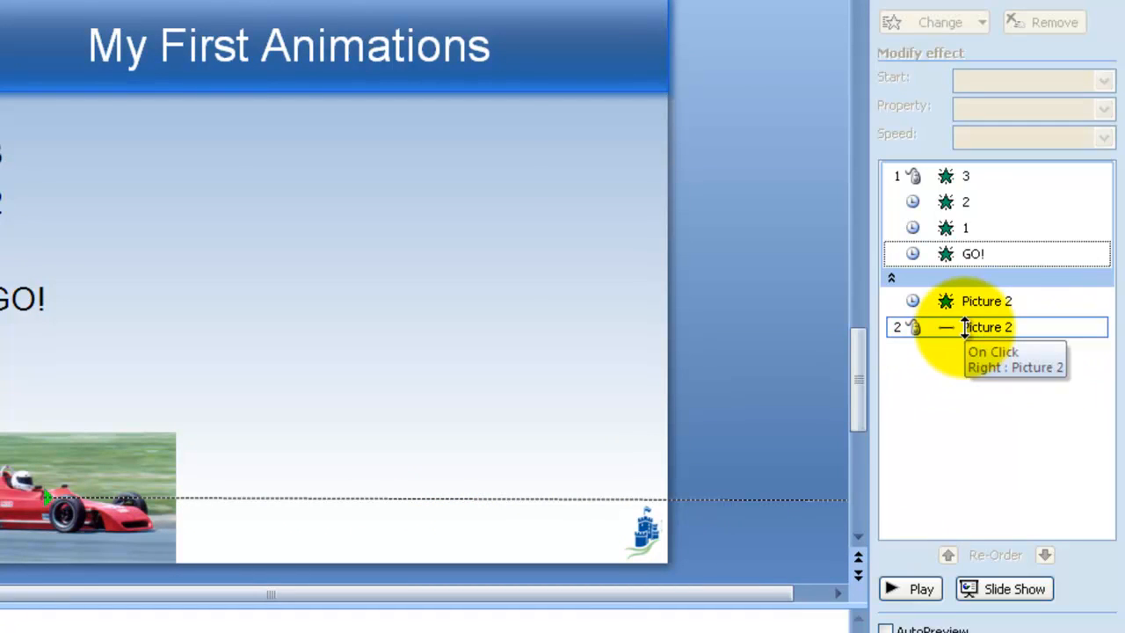
double_click(964, 327)
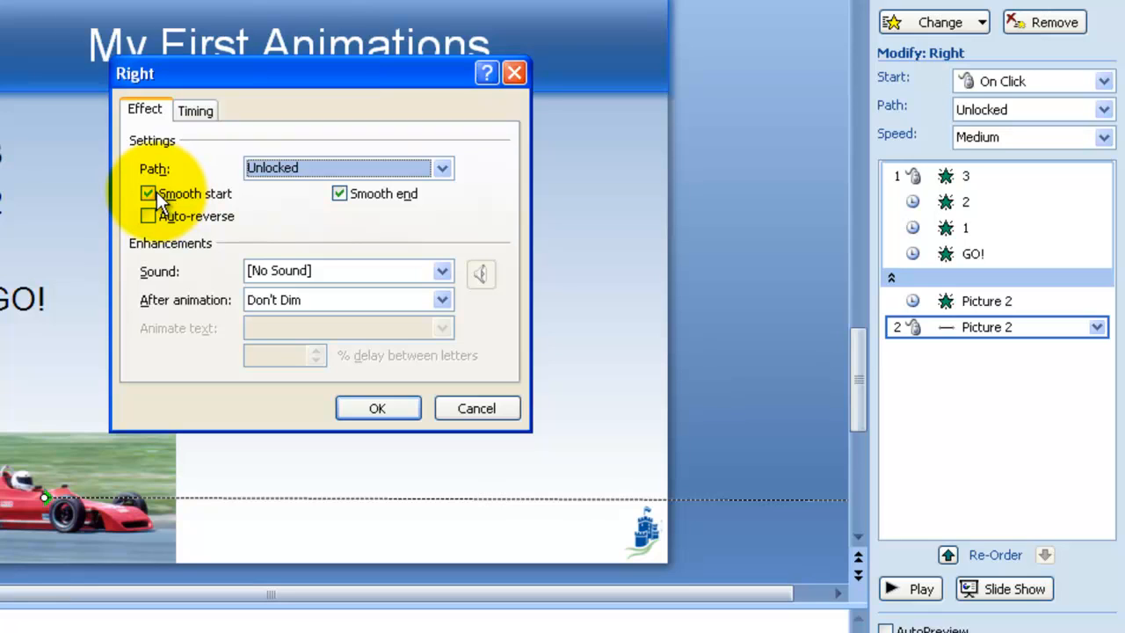
click(362, 197)
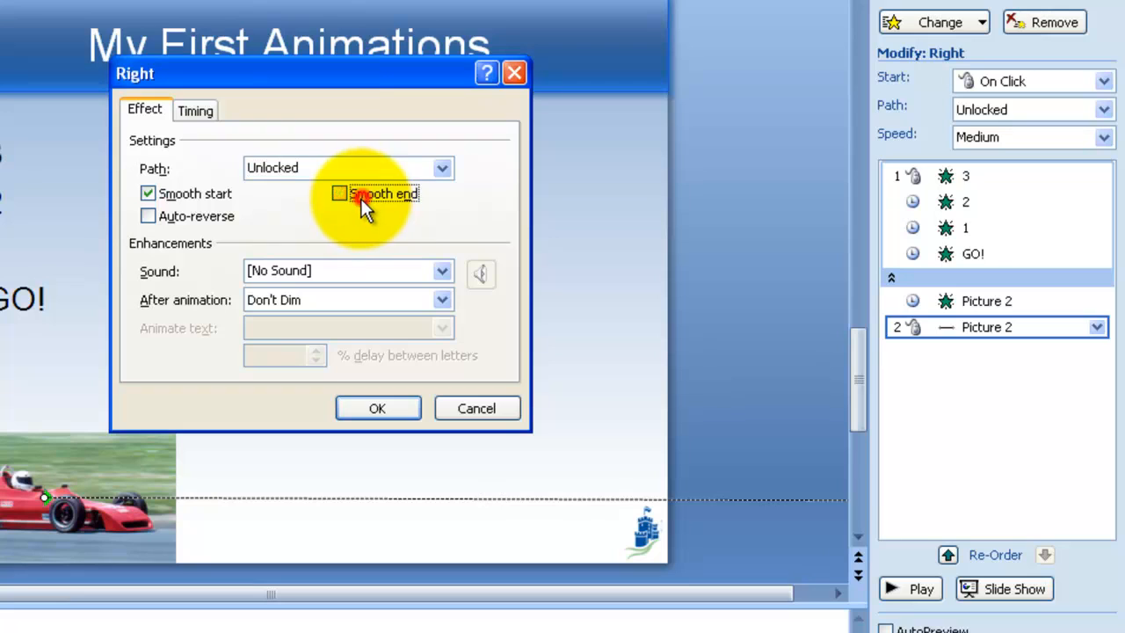
Step: Set the motion path's sound to Bomb, check its timing settings, and confirm the dialog
click(344, 267)
scroll(334, 350, down, 1)
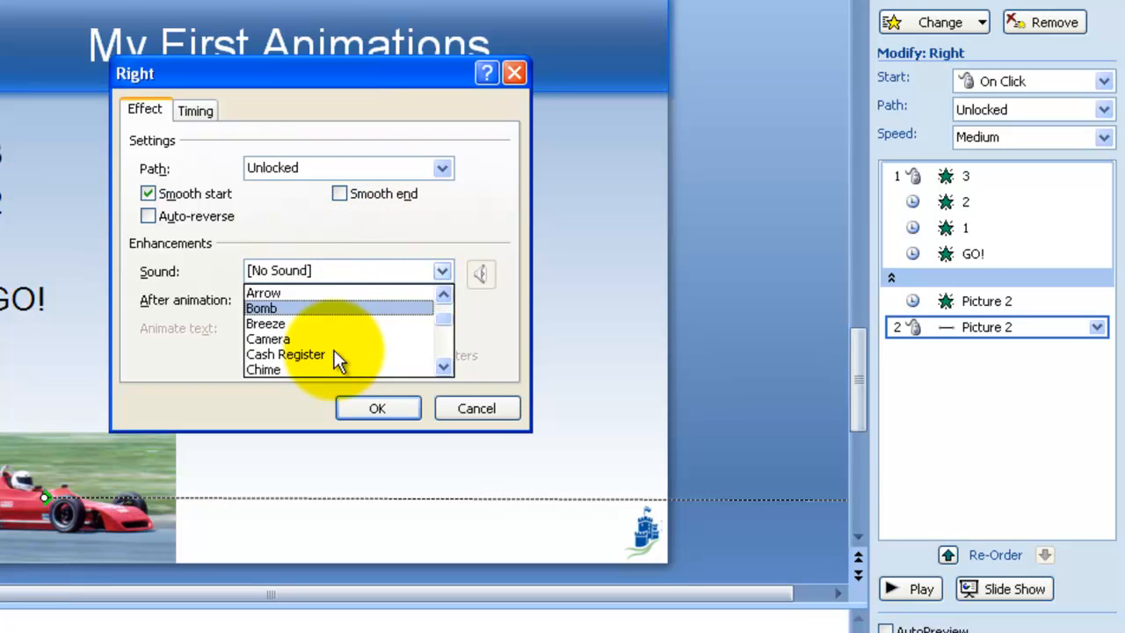
click(305, 312)
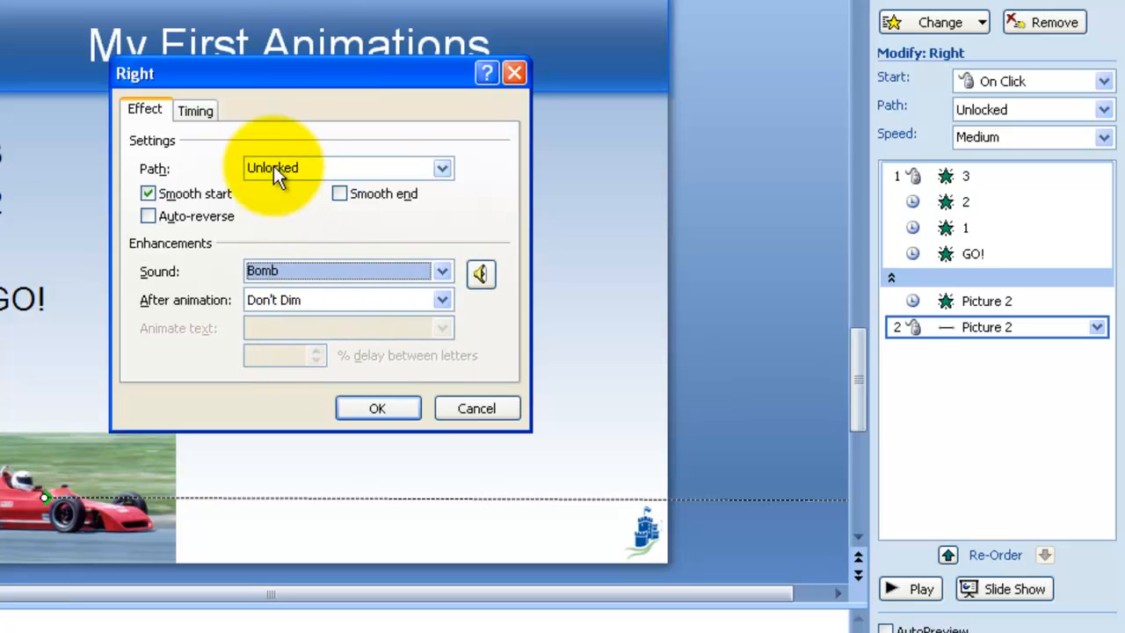
click(211, 112)
click(367, 407)
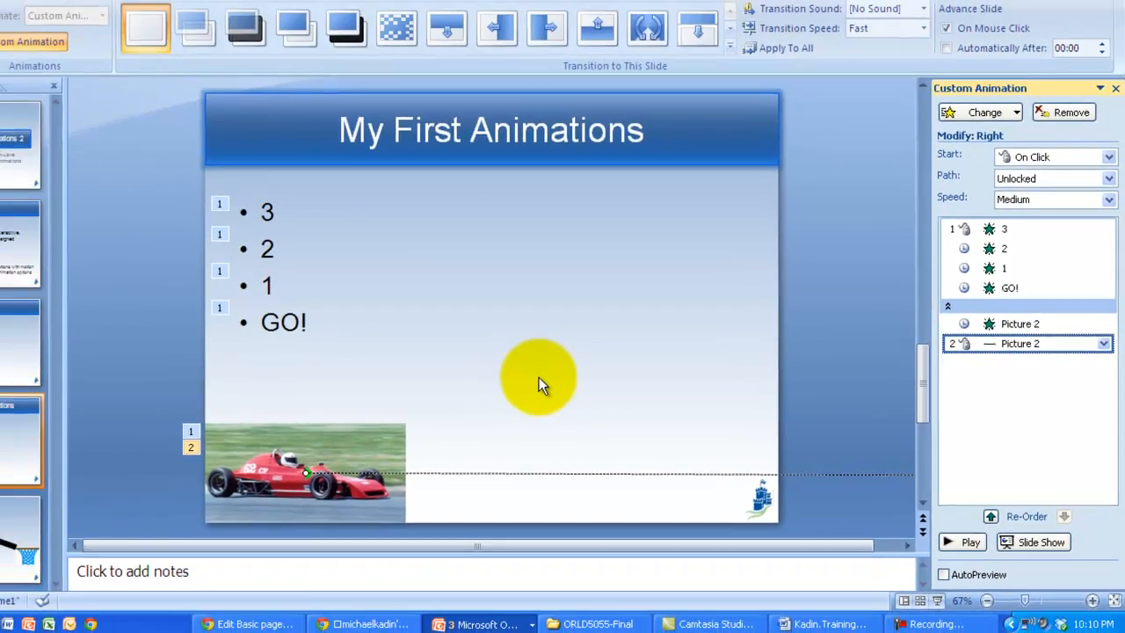
Step: Preview the current slide as a slide show and exit it
key(shift+F5)
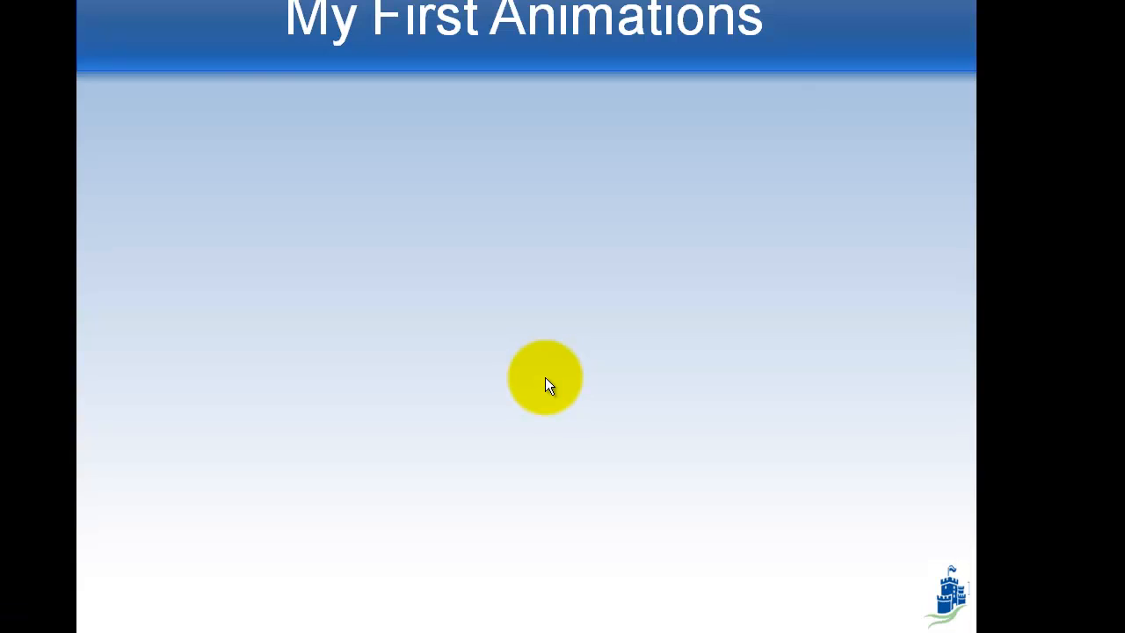
click(545, 377)
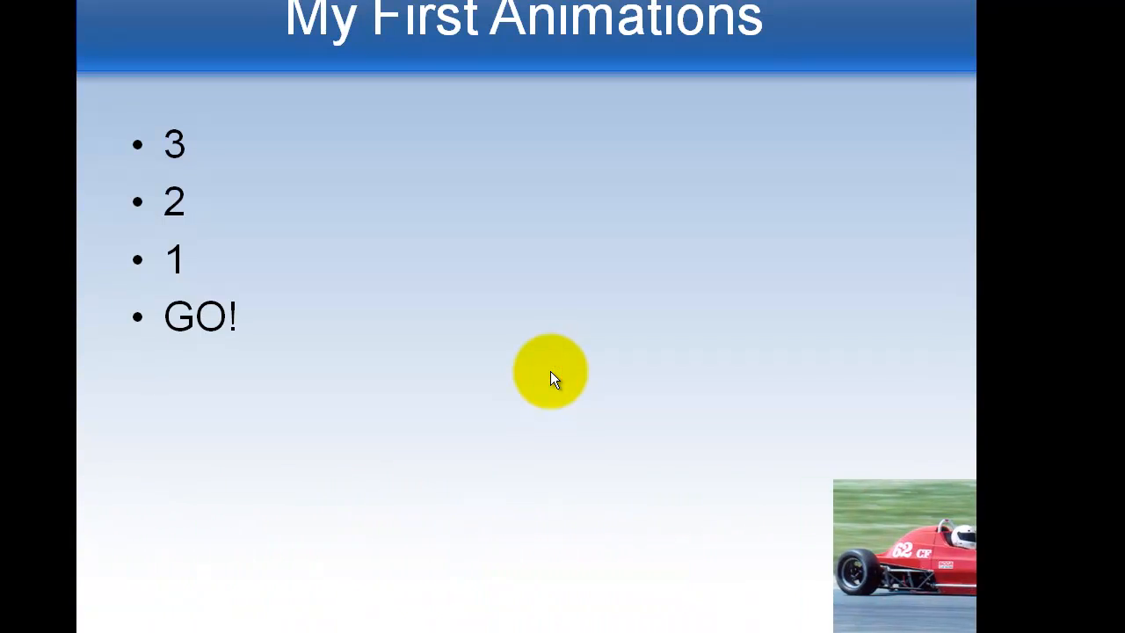
key(Escape)
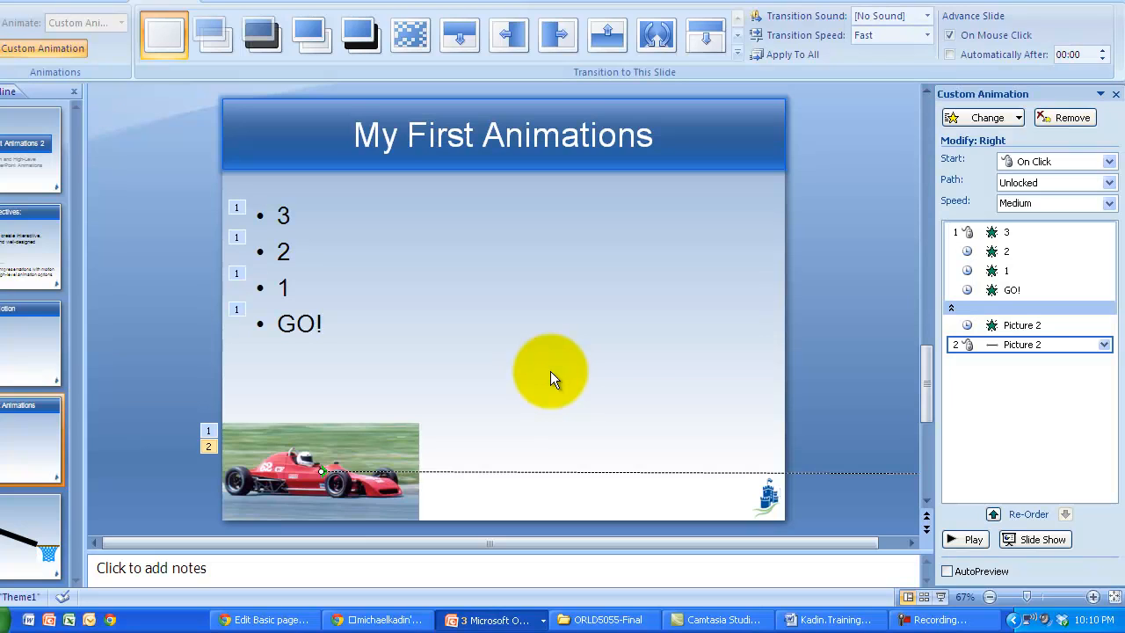
Step: Set the race car's Right motion path to start After Previous and preview the slide show
click(978, 347)
click(1051, 164)
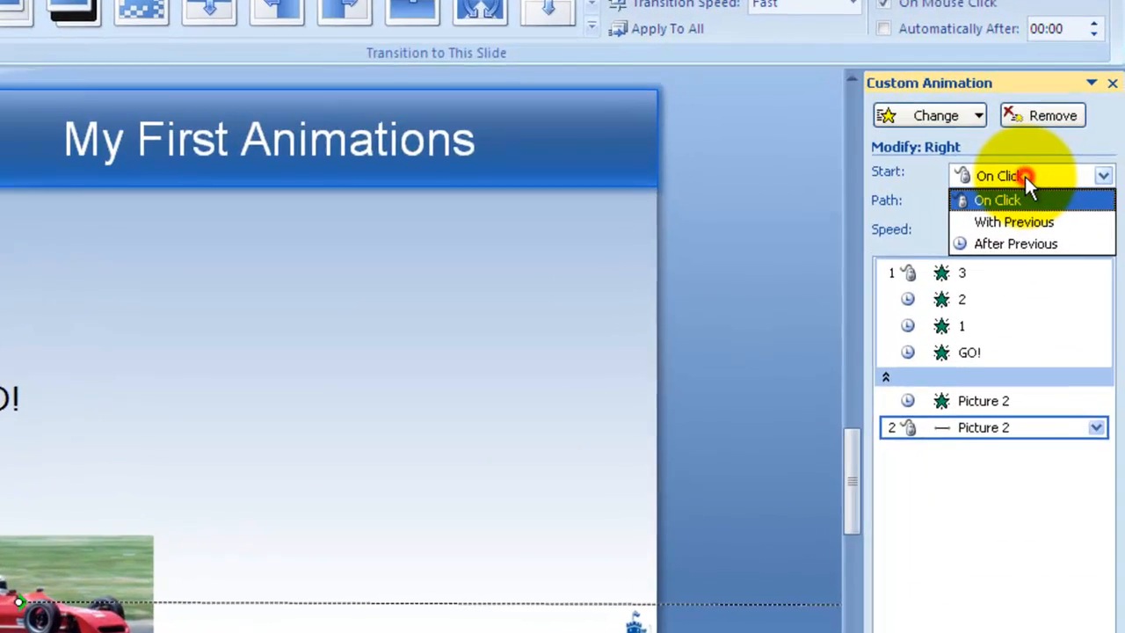
click(1041, 213)
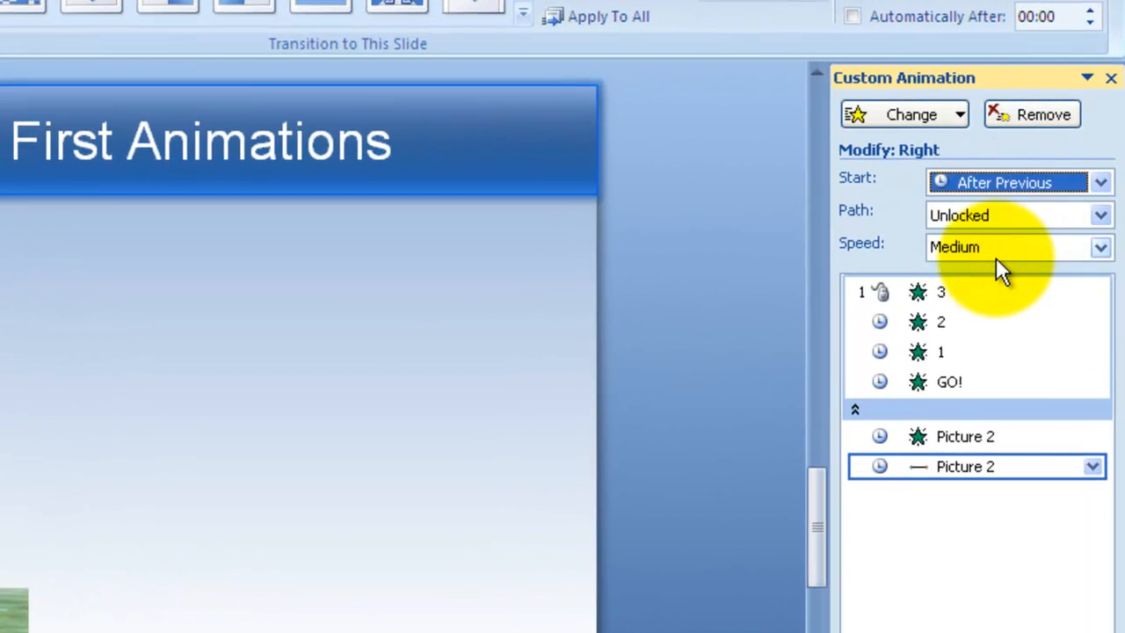
key(F5)
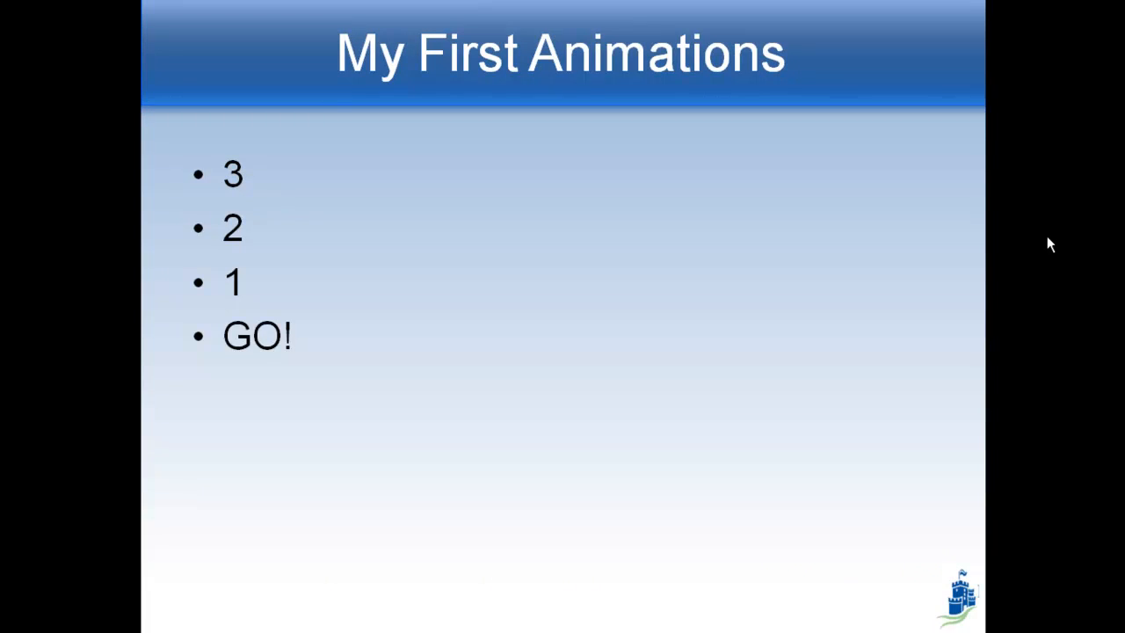
key(Escape)
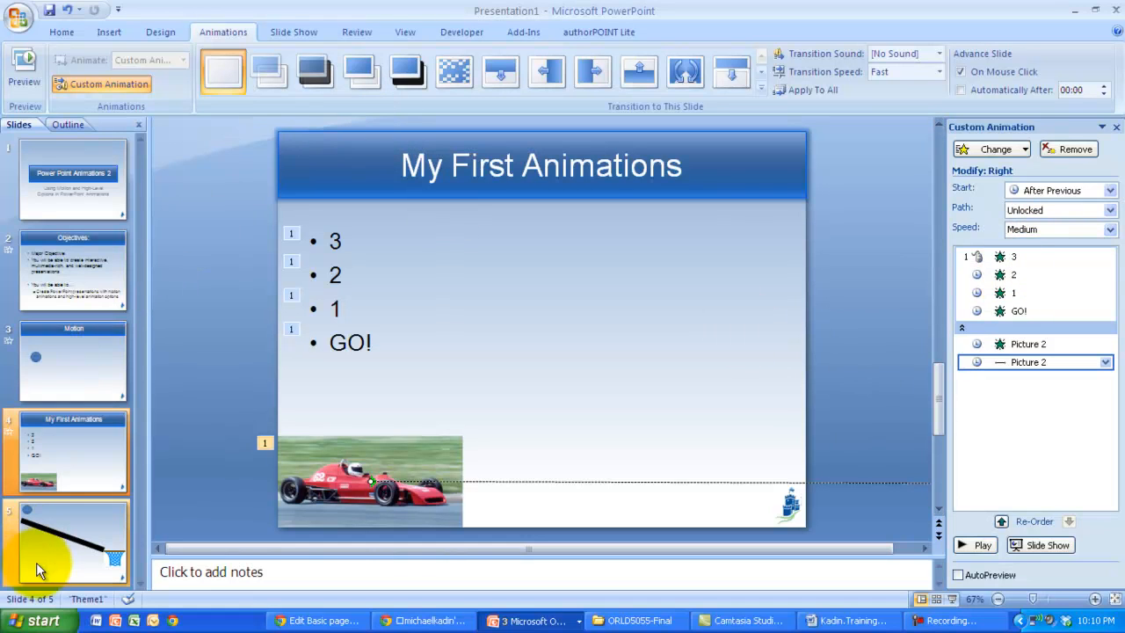
Step: On slide 5, move the smiley face down so it sits on the upper end of the ramp
click(35, 552)
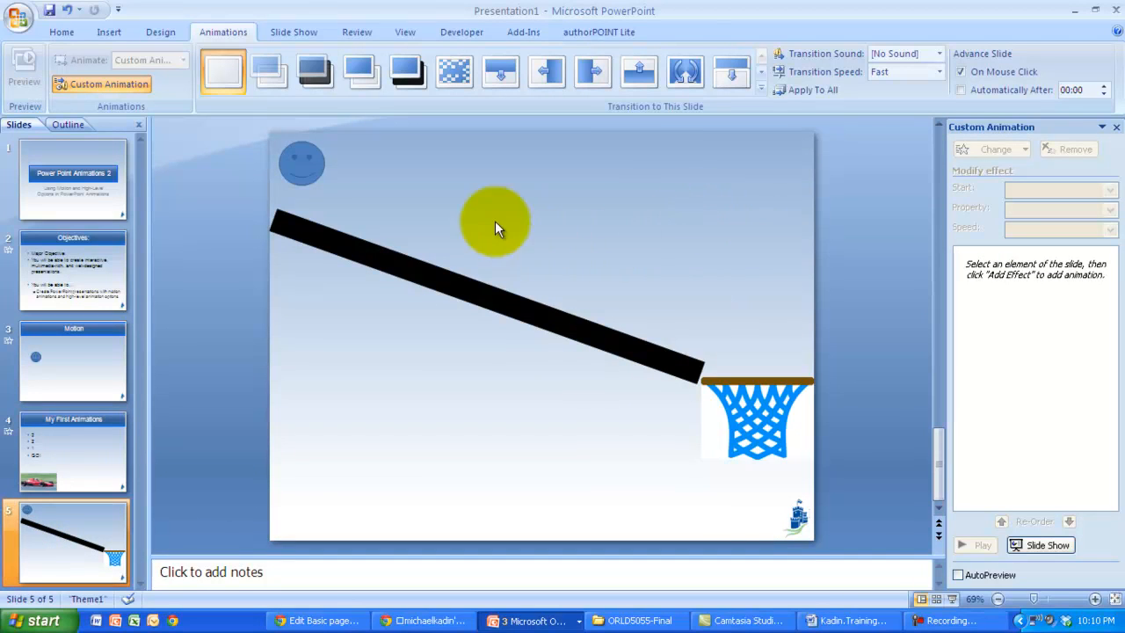
click(305, 166)
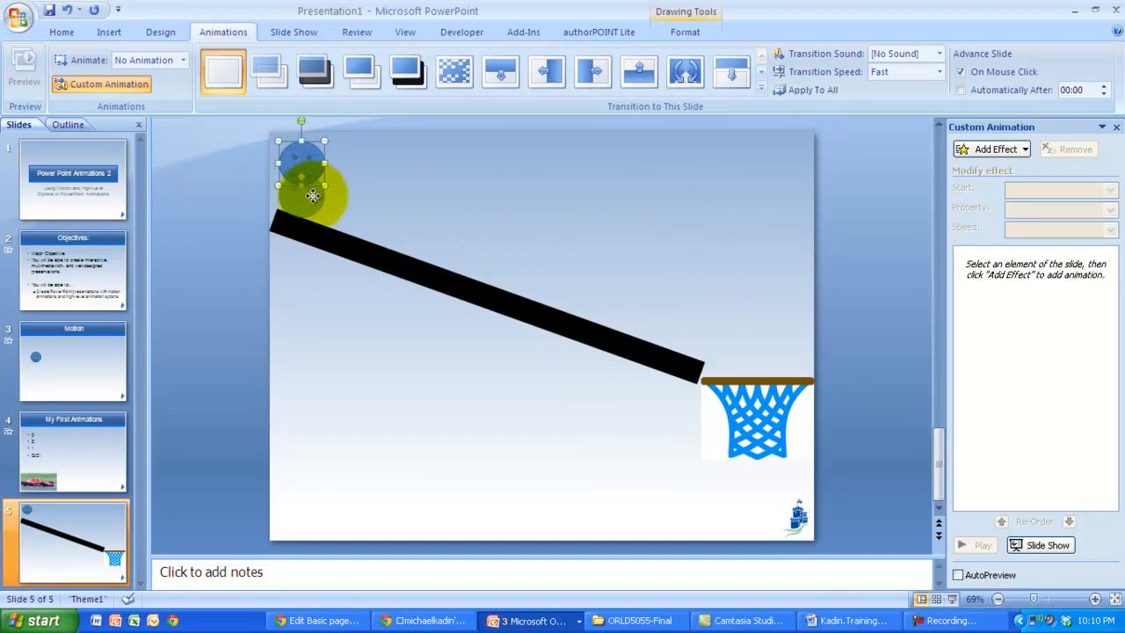
drag(313, 195, 310, 228)
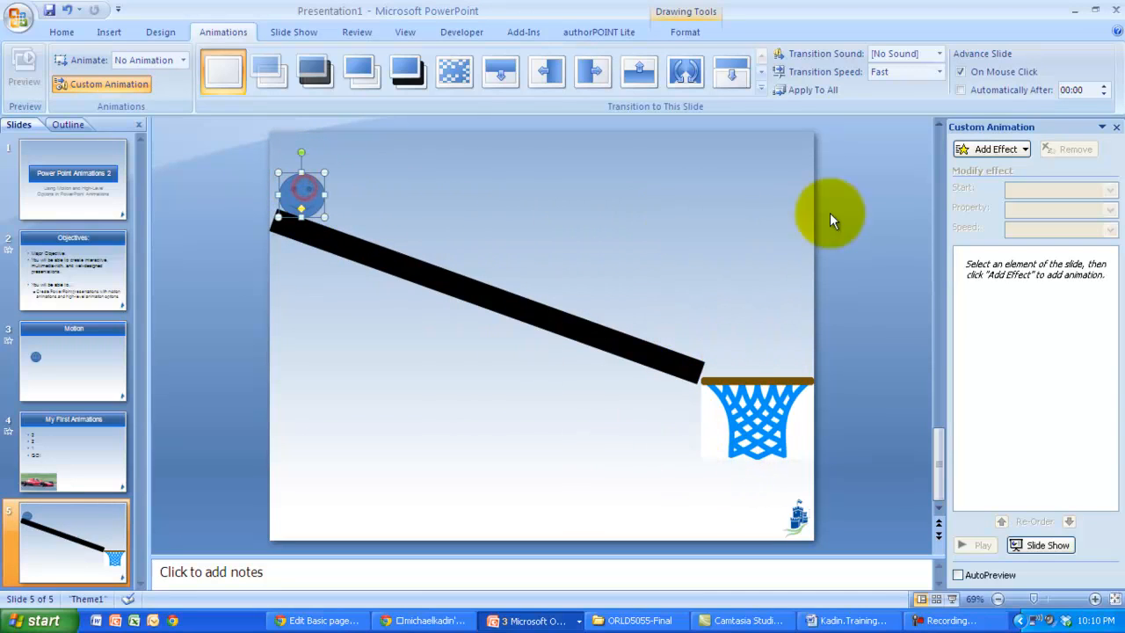
Step: Add a Diagonal Down Right motion path to the smiley face and drag its end point above the basket rim
click(993, 148)
mouse_move(999, 224)
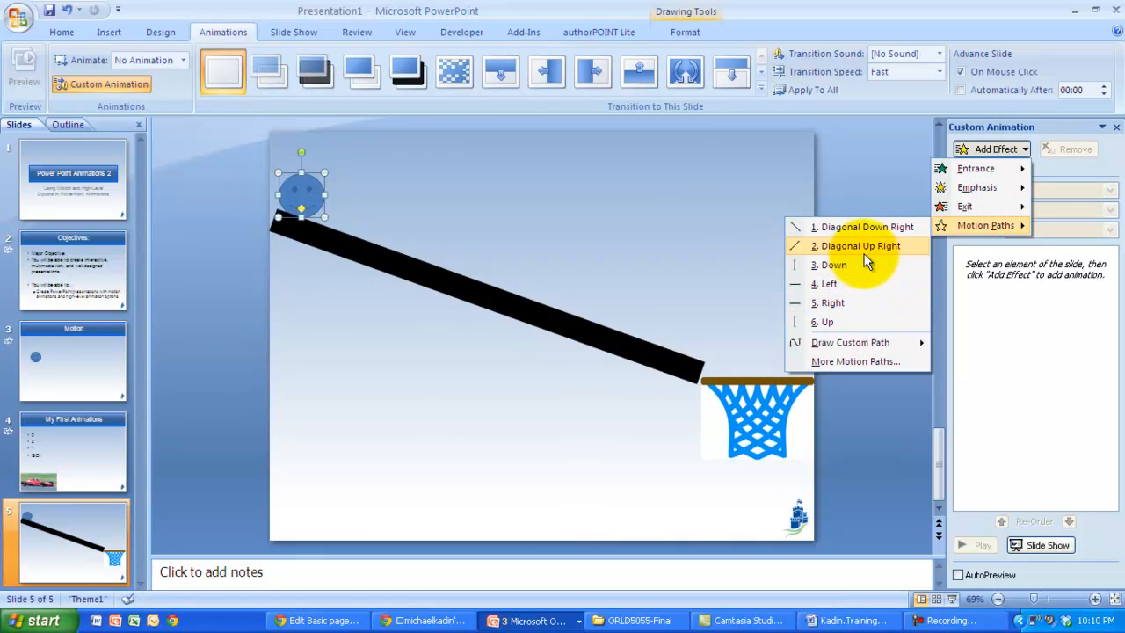
click(861, 227)
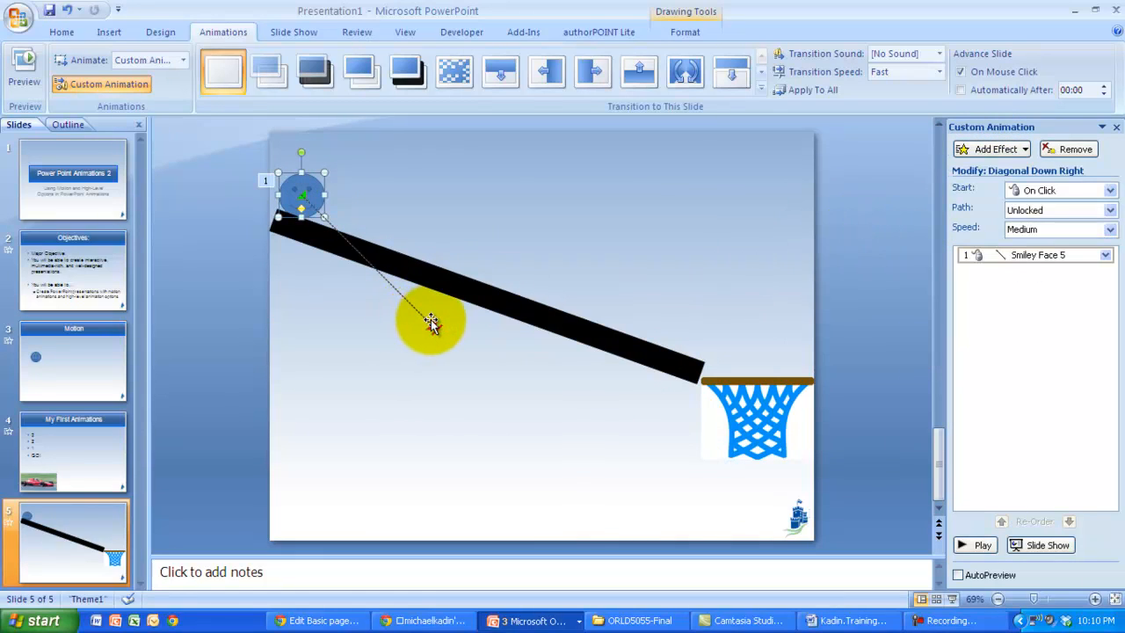
drag(431, 323, 748, 358)
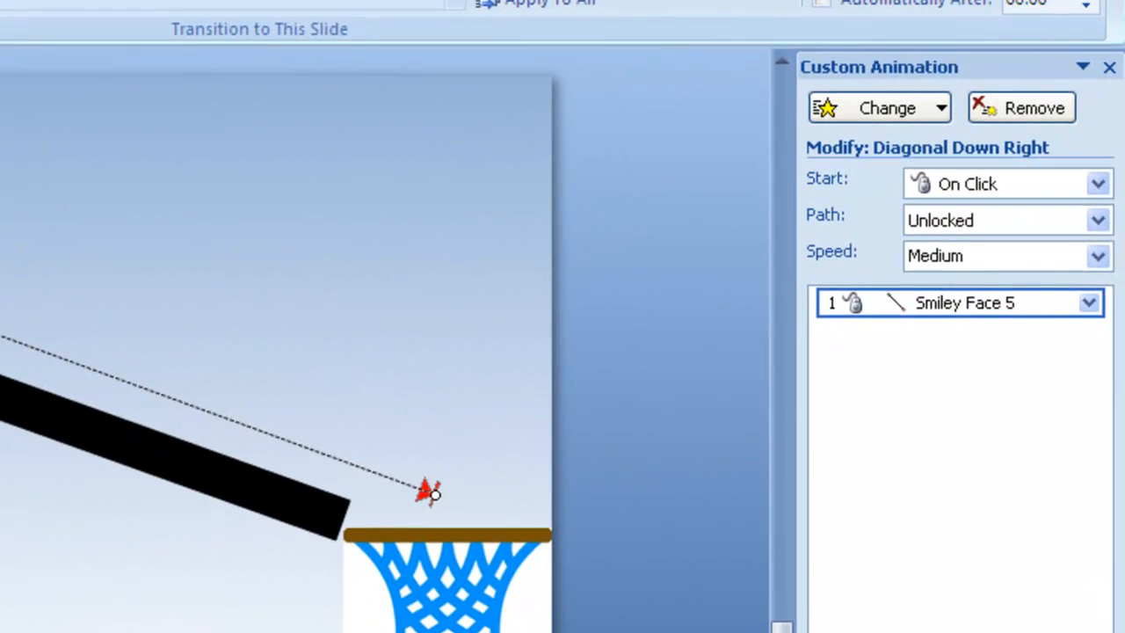
key(Escape)
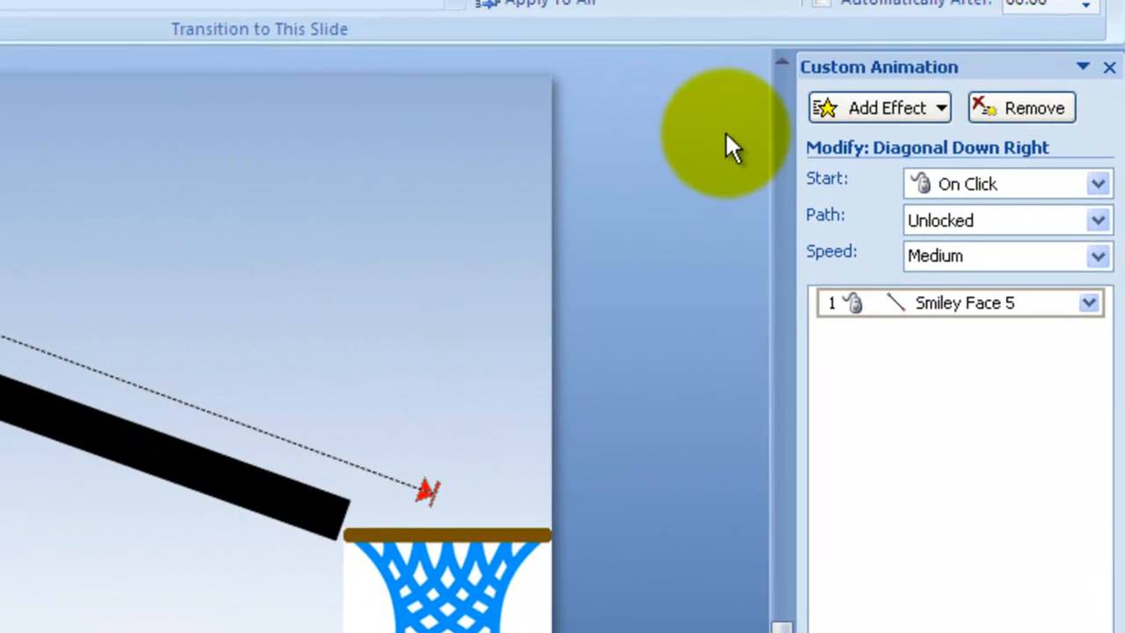
Step: Add a Spin emphasis effect to the smiley face with the amount set to 720° Clockwise
click(852, 105)
mouse_move(834, 179)
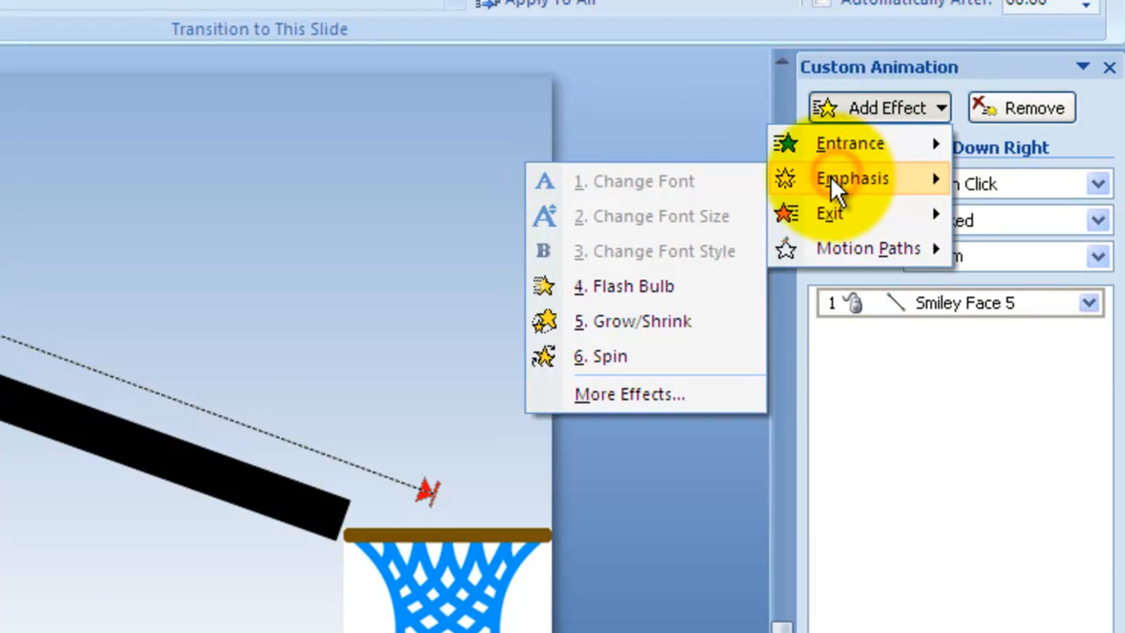
click(650, 350)
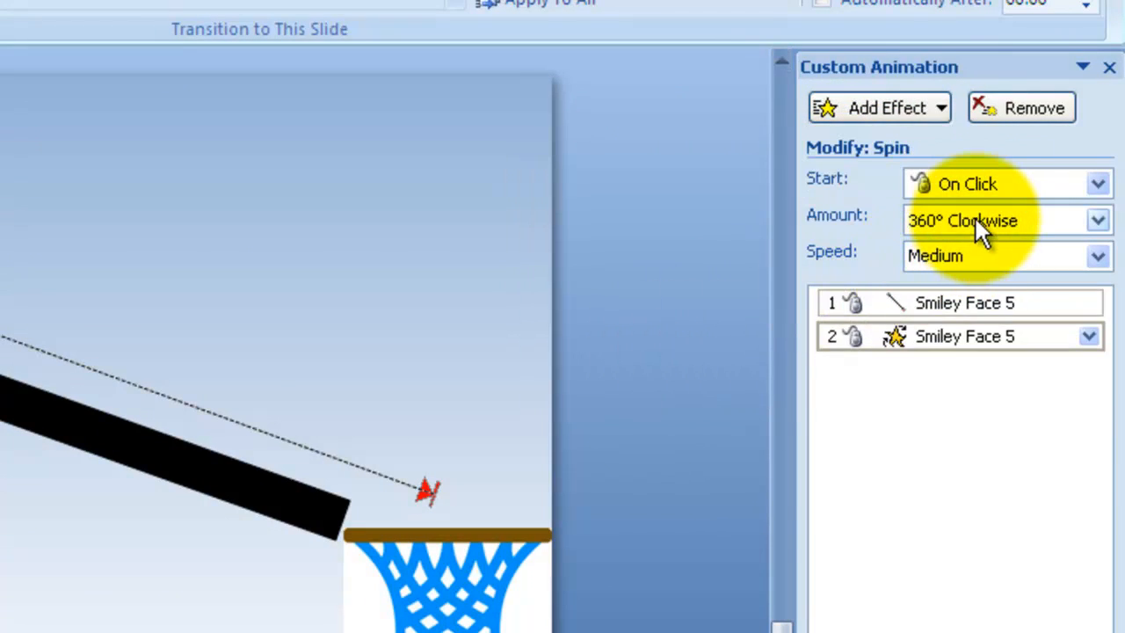
click(976, 220)
click(972, 359)
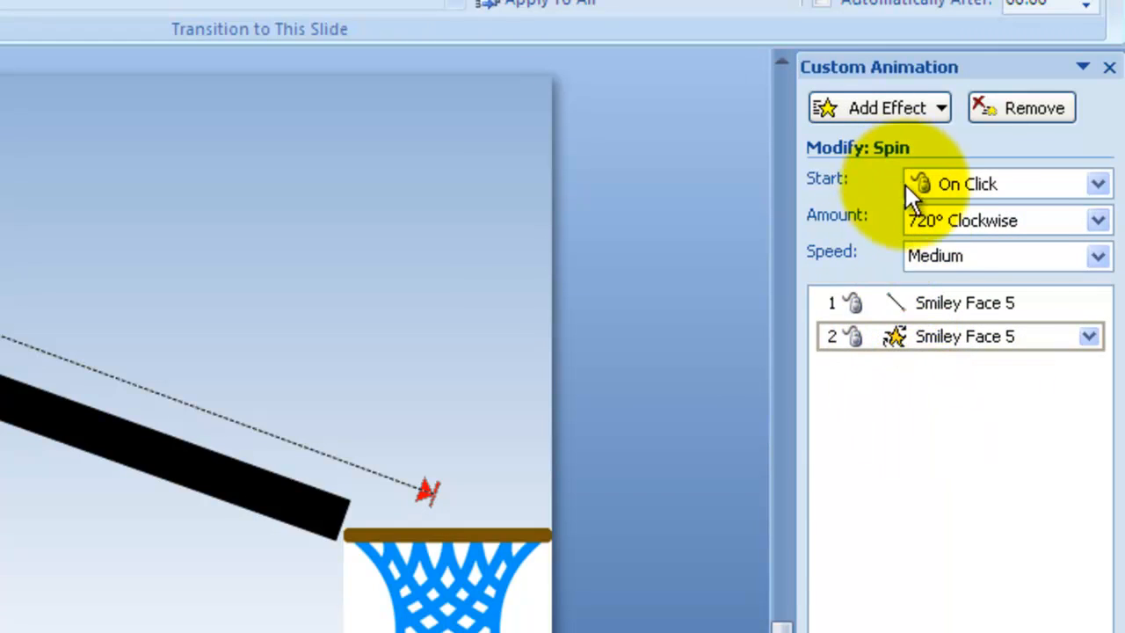
Step: Set the Spin effect to start With Previous
click(923, 306)
click(919, 336)
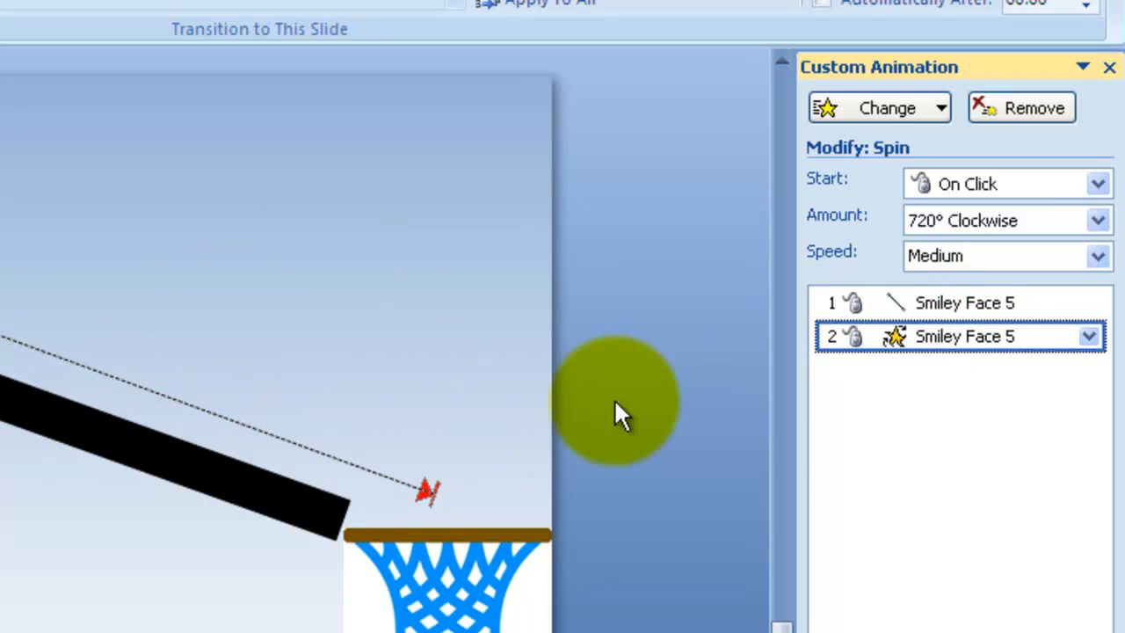
click(1007, 184)
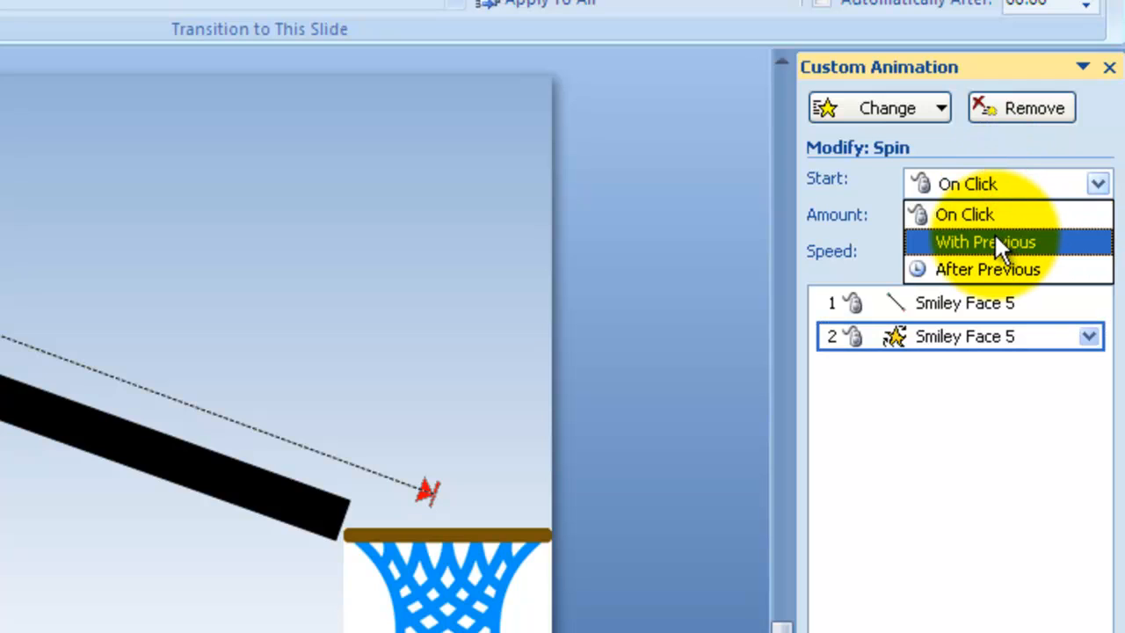
click(994, 237)
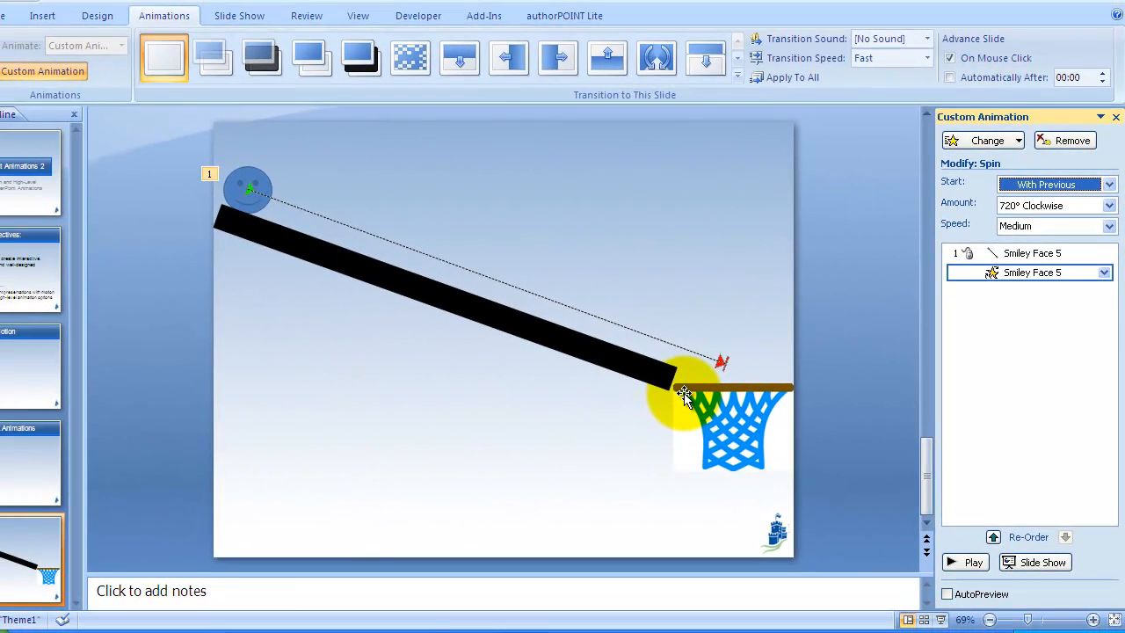
Step: Preview the slide as a slide show and exit it
key(shift+F5)
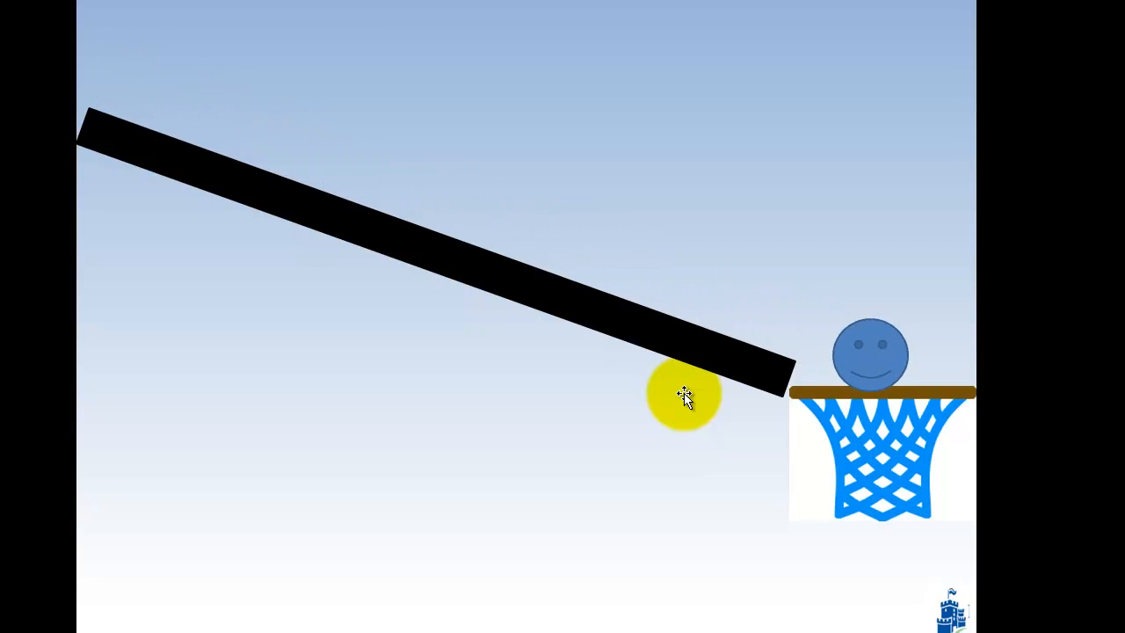
key(Escape)
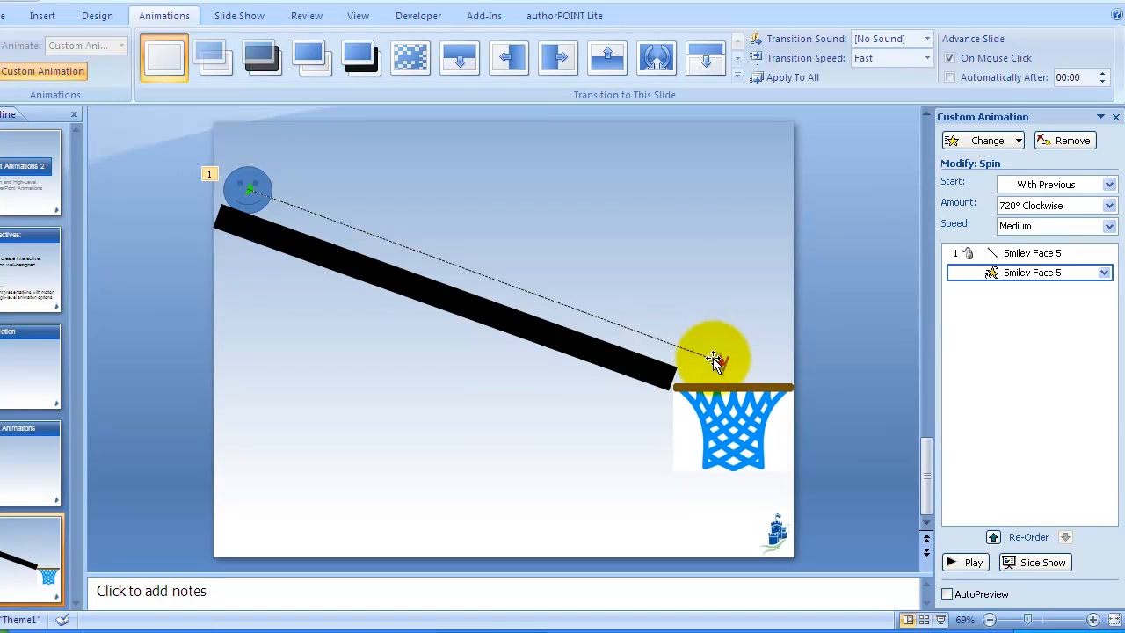
click(715, 360)
Step: Select the smiley face and add a Down motion path to it
click(235, 192)
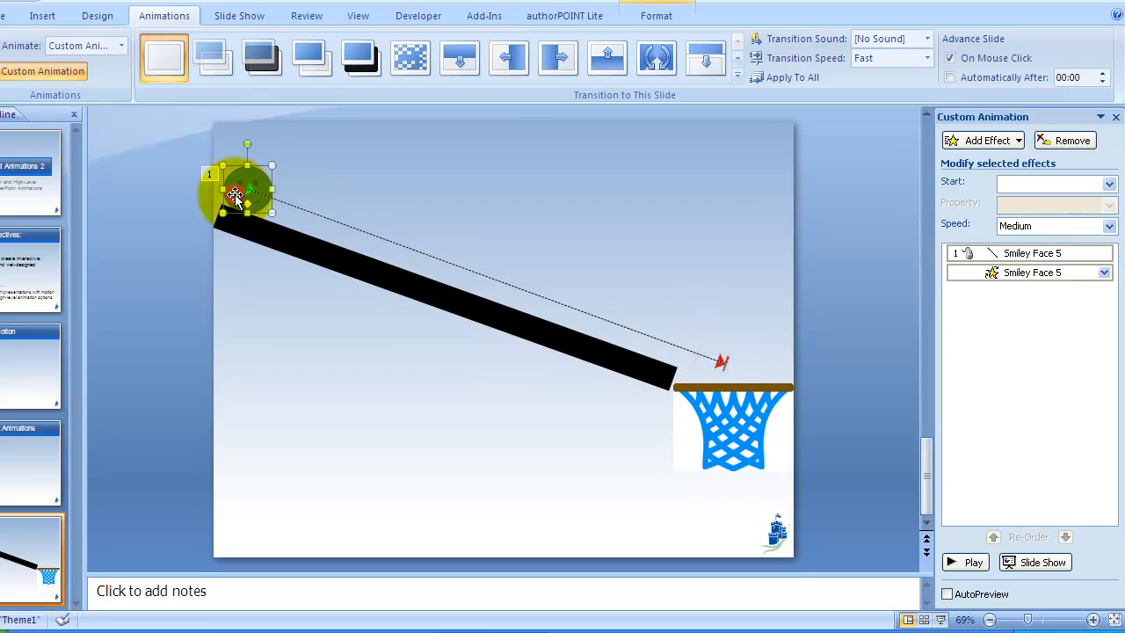
click(962, 145)
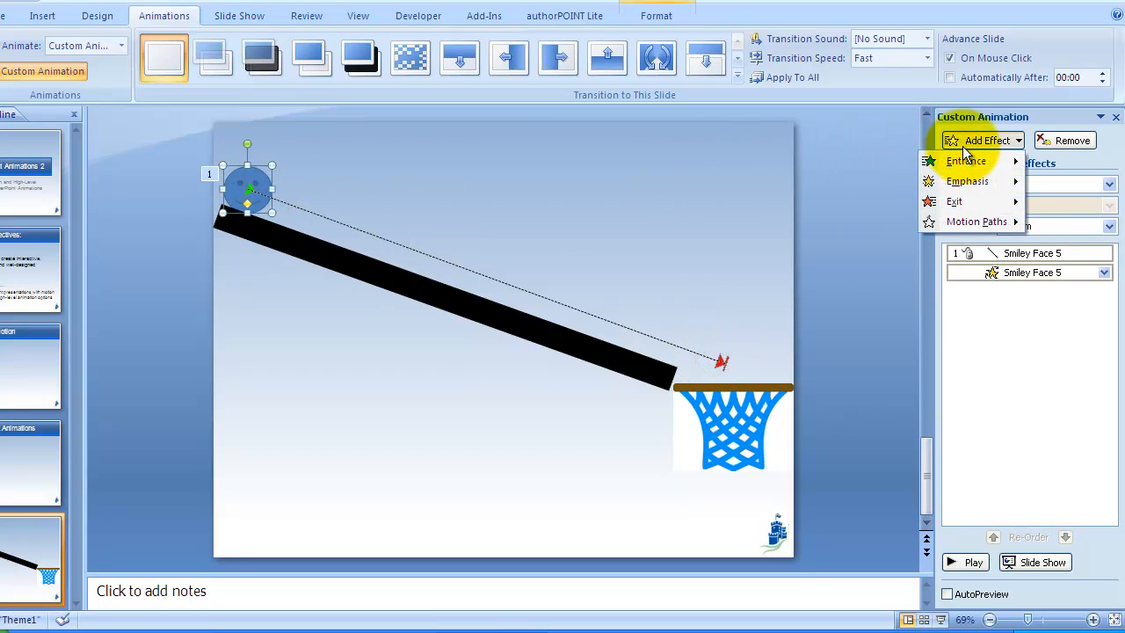
mouse_move(976, 223)
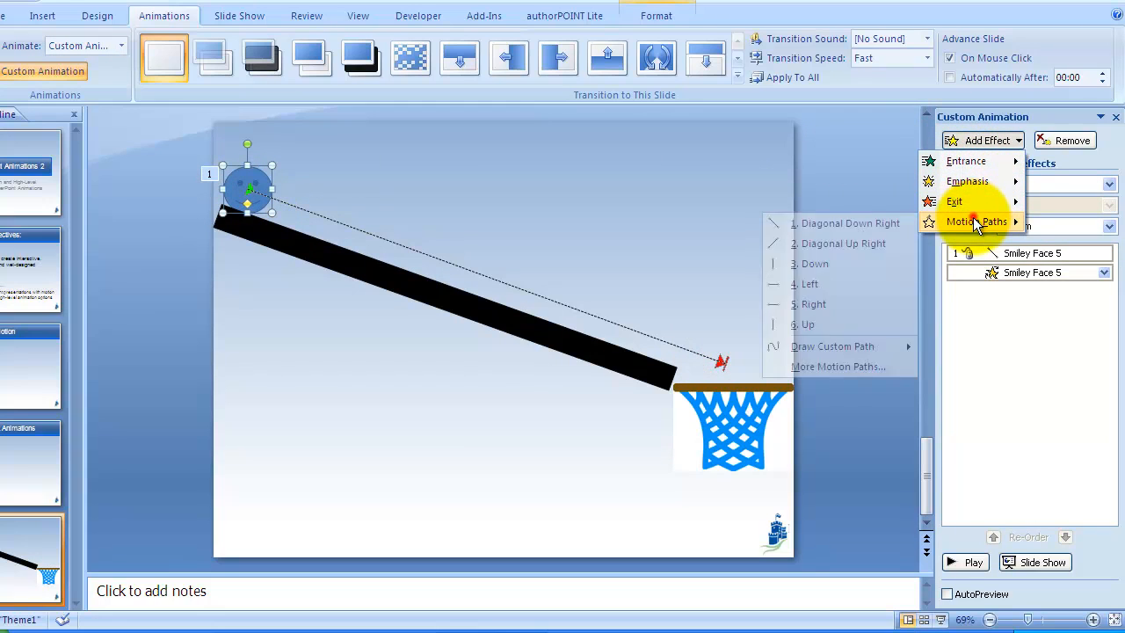
click(839, 262)
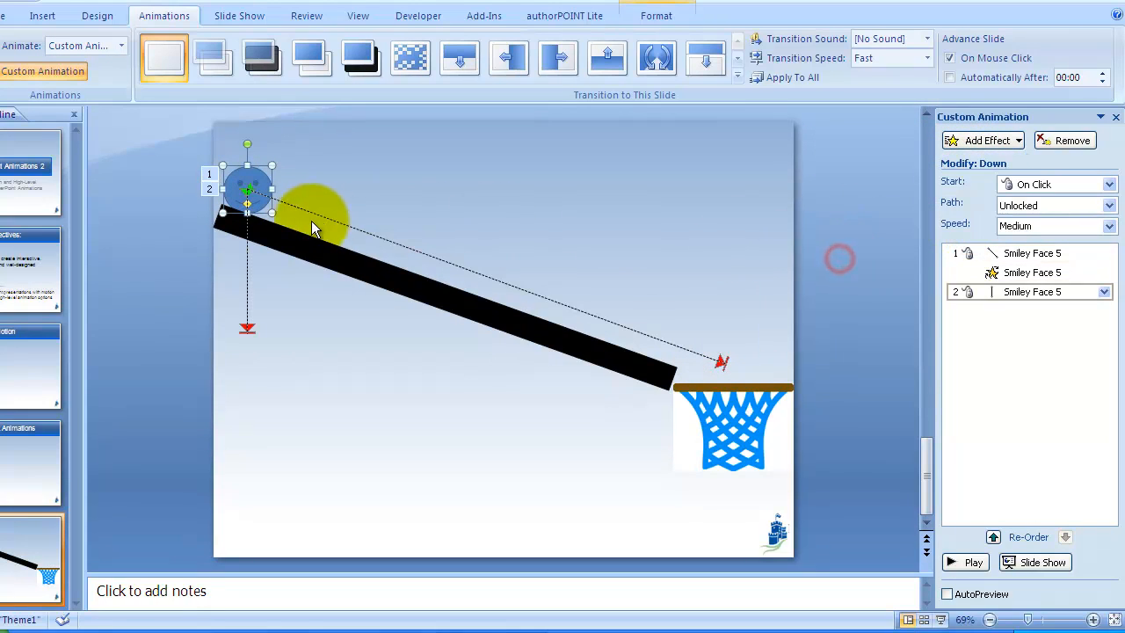
Step: Move the Down path to start at the diagonal path's end above the basket and extend it below the slide's bottom edge
click(245, 255)
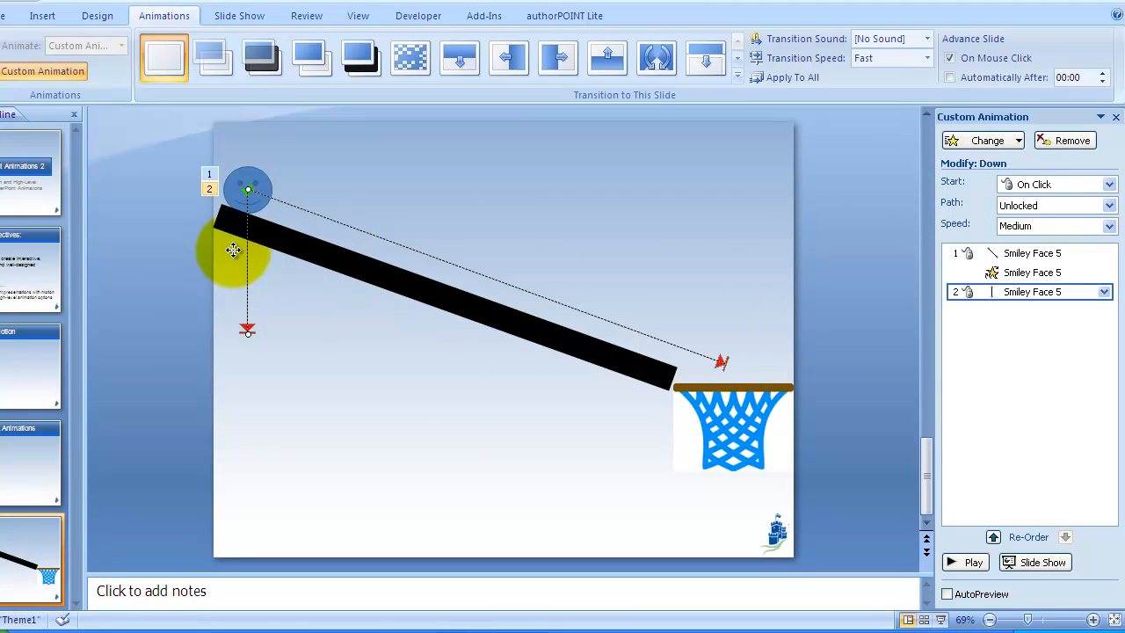
drag(246, 254, 726, 429)
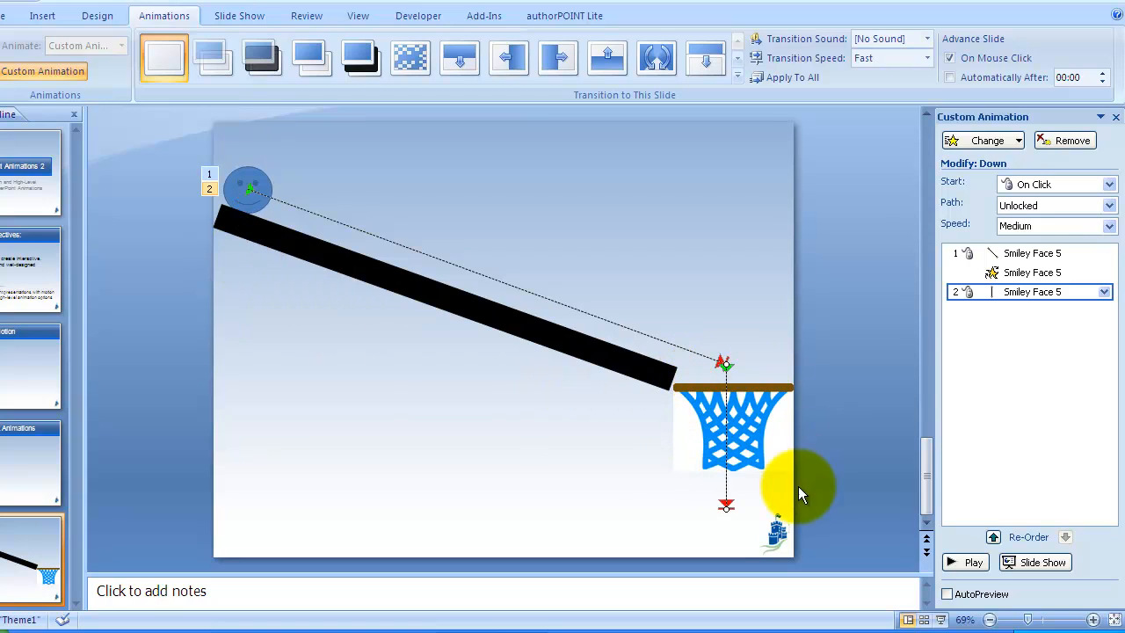
drag(726, 541, 725, 565)
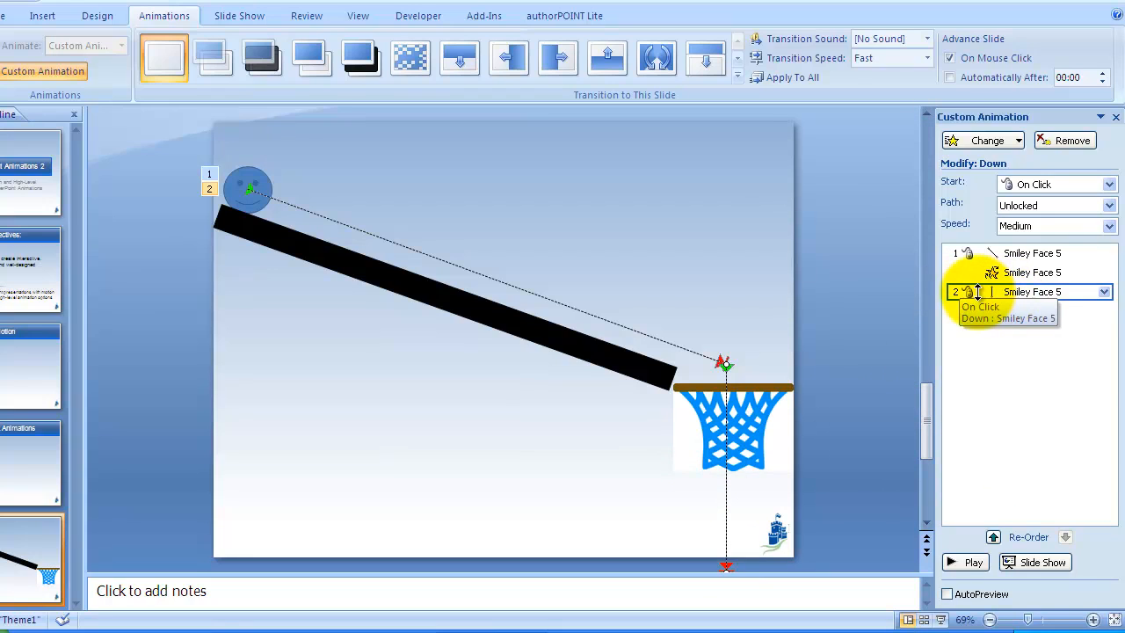
Step: Set the Down path to start After Previous and preview the slide as a slide show twice
click(1069, 184)
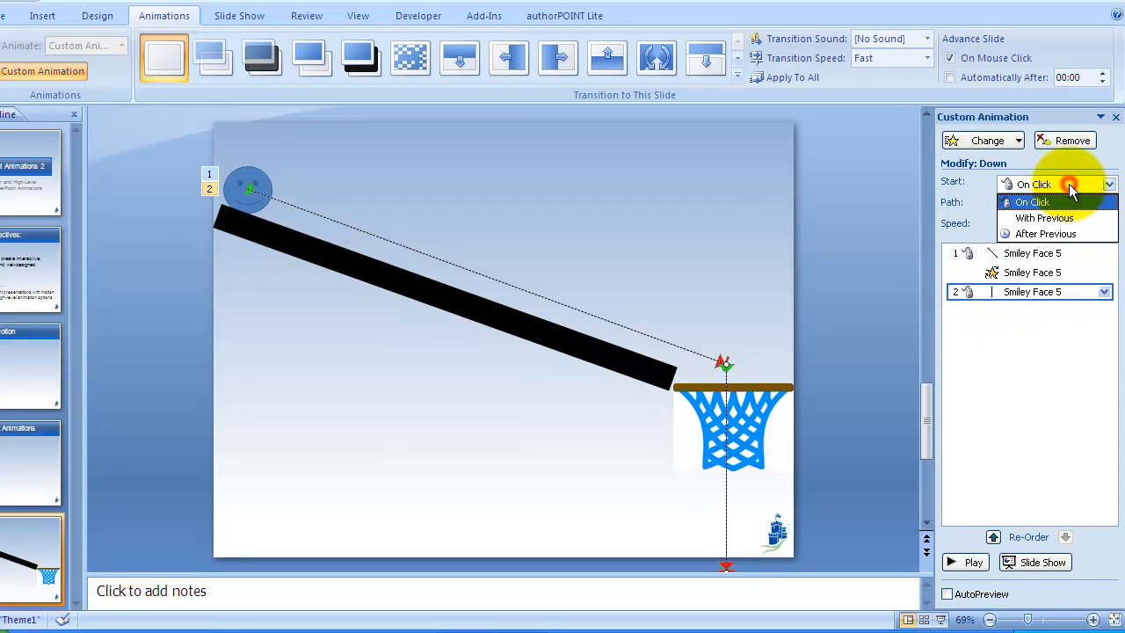
click(1037, 233)
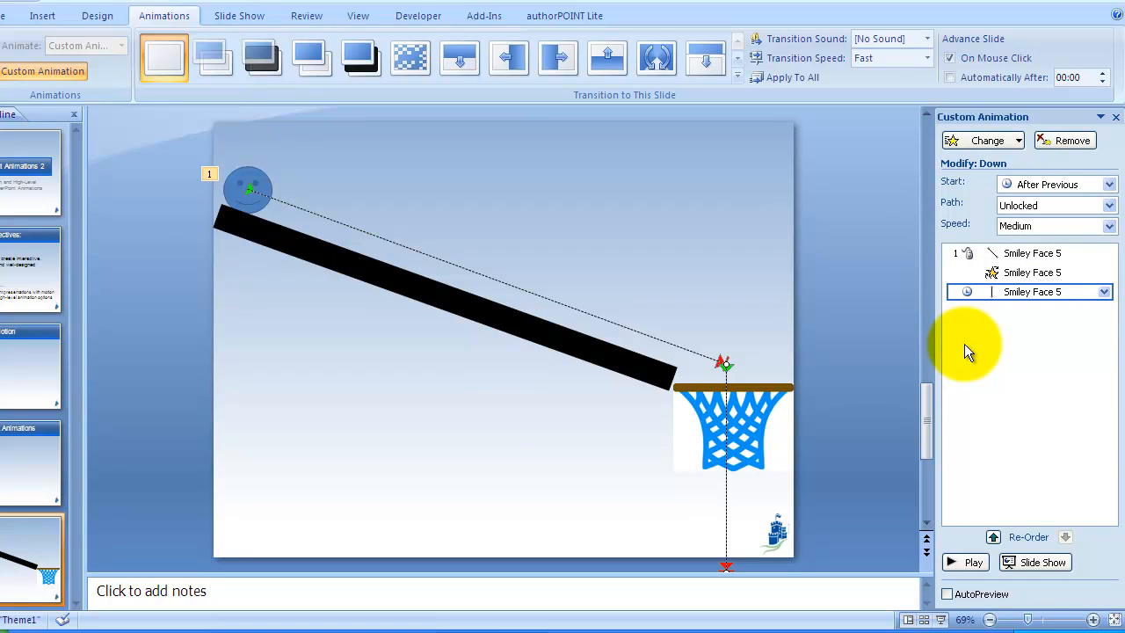
key(shift+F5)
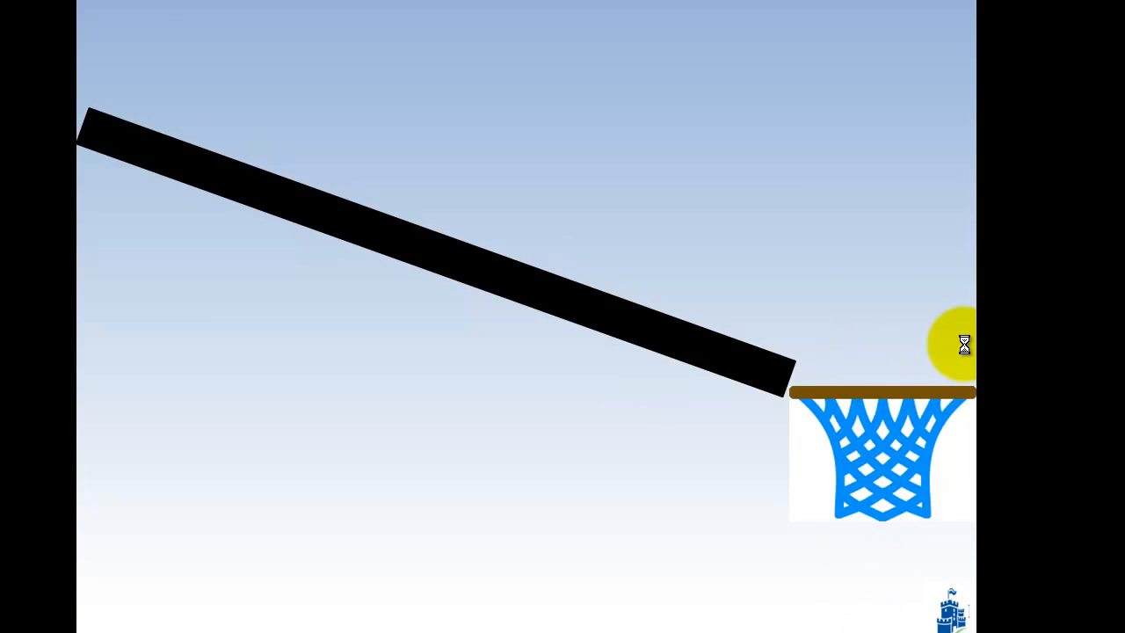
key(Escape)
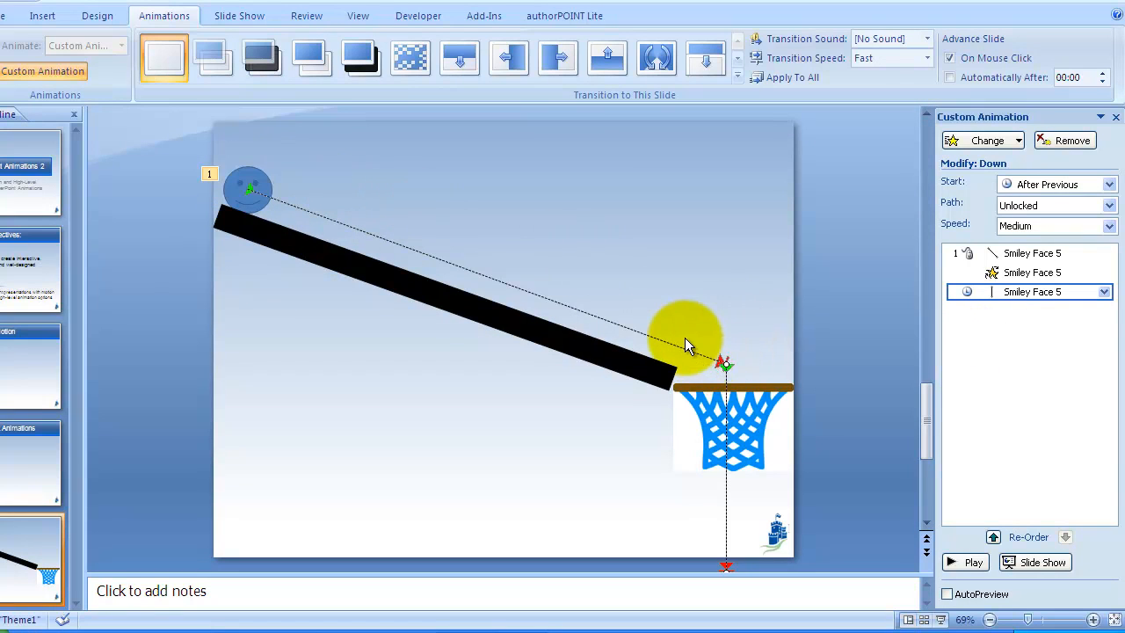
key(shift+F5)
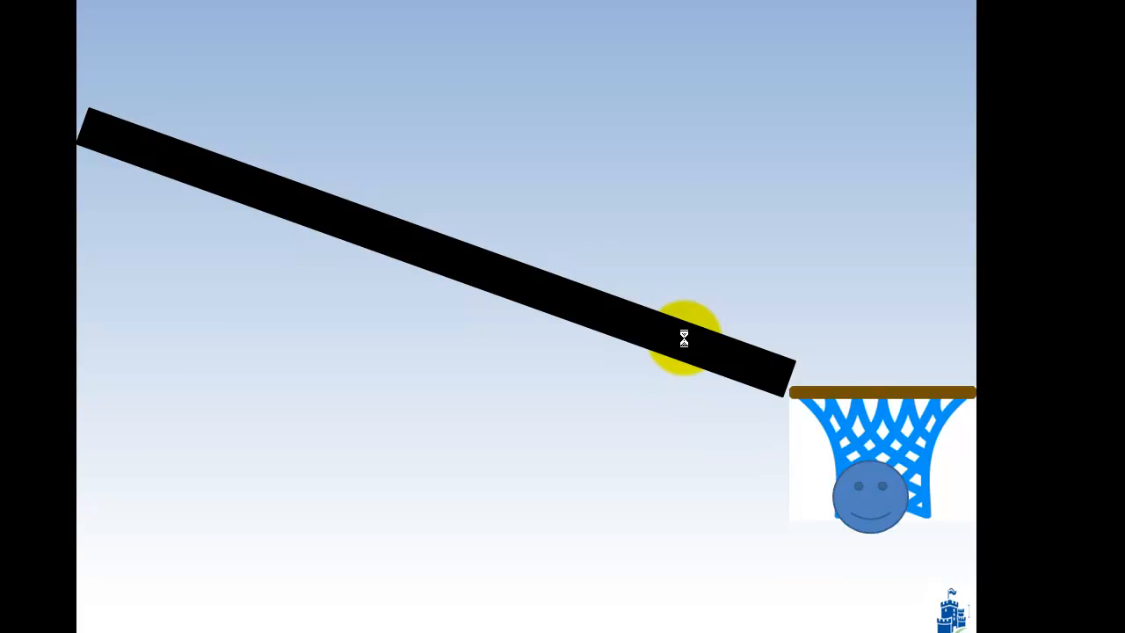
key(Escape)
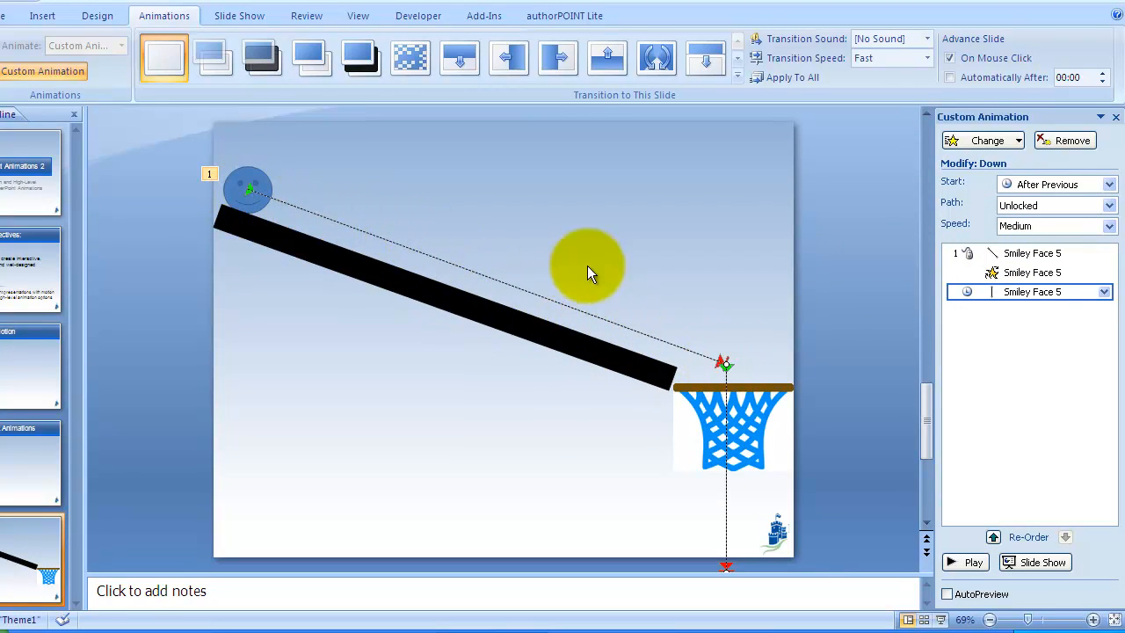
Step: Turn off Smooth end in the Diagonal Down Right path's effect options and preview the slide show
click(1008, 255)
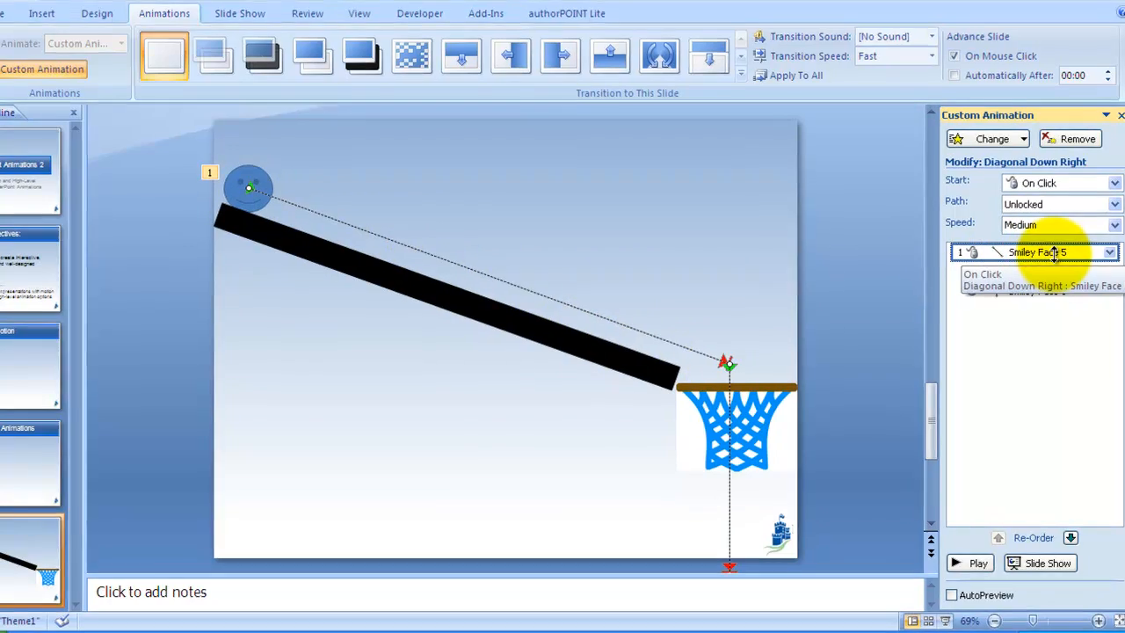
double_click(1037, 253)
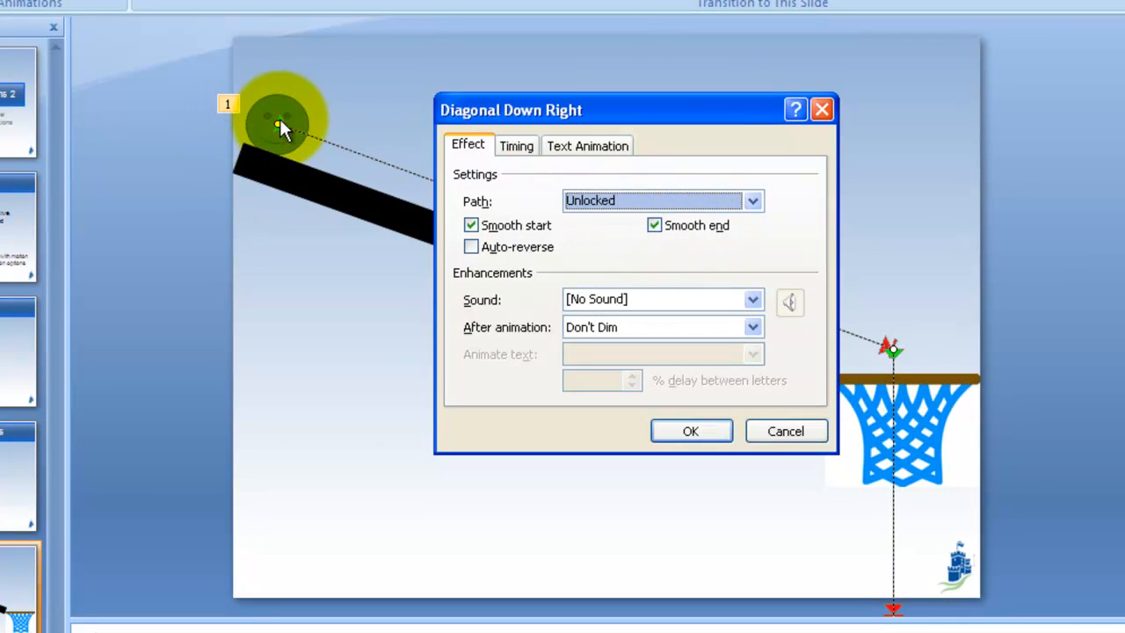
click(670, 226)
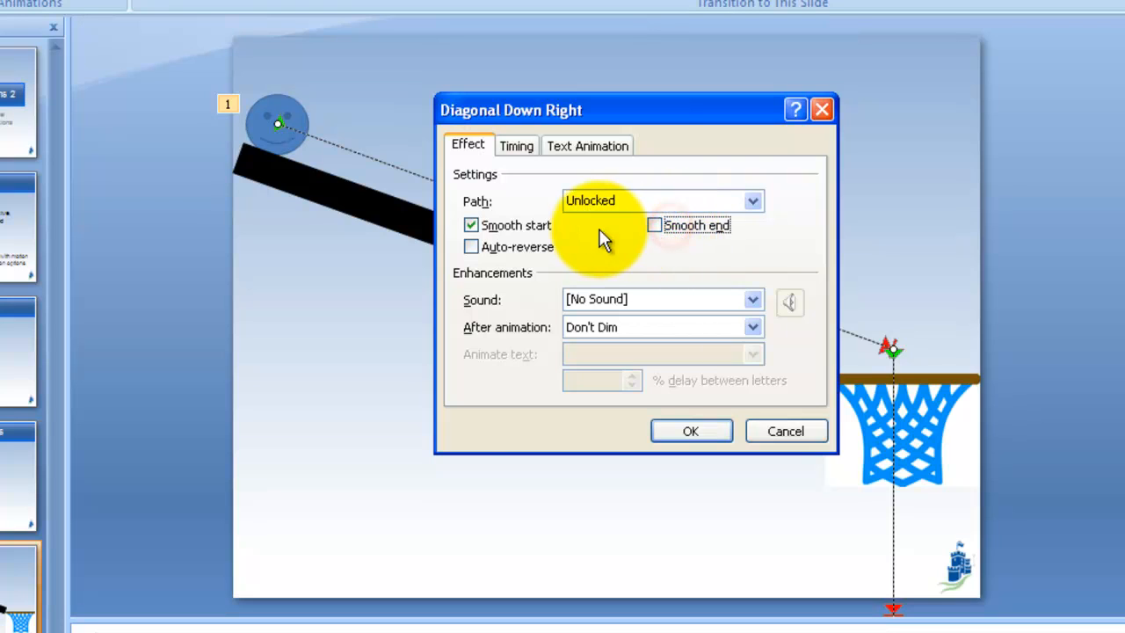
click(691, 431)
key(shift+F5)
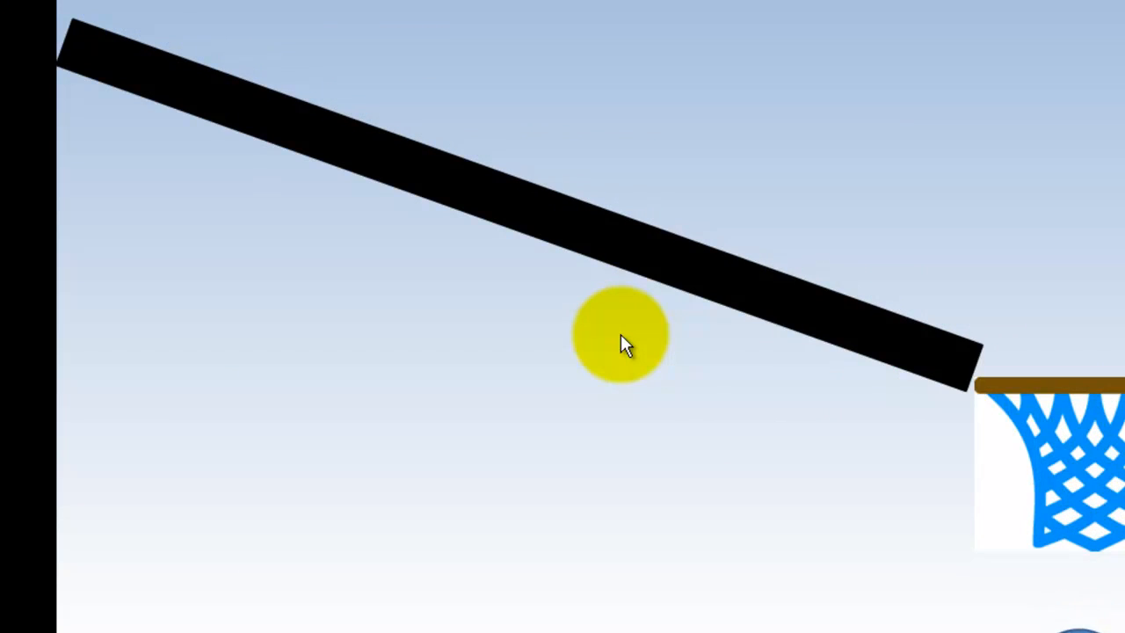
key(Escape)
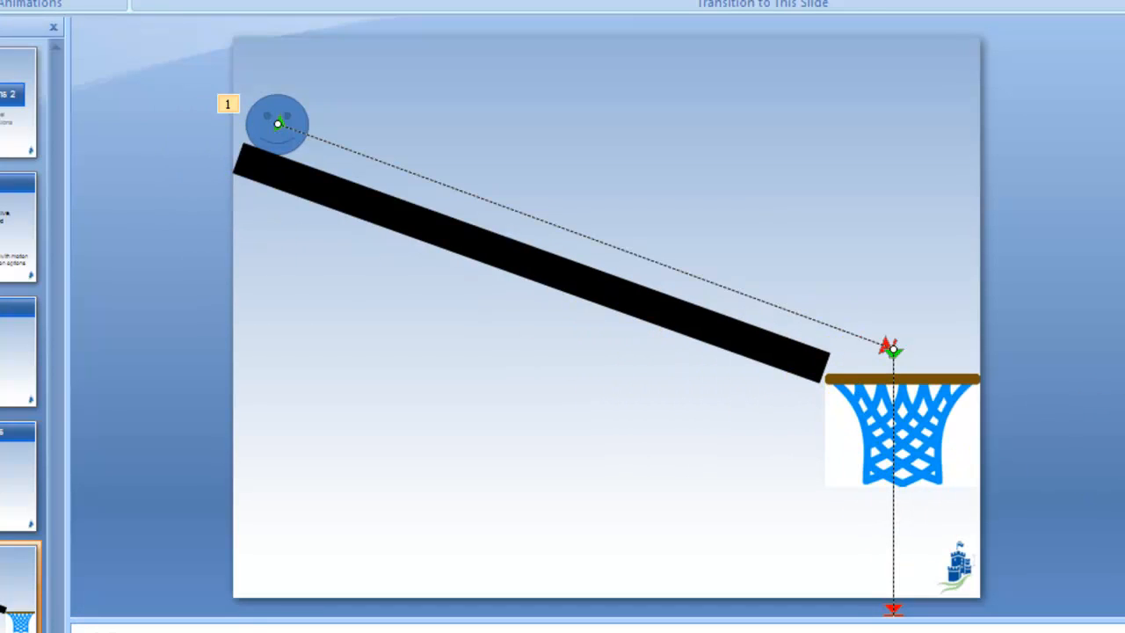
Step: Turn off Smooth start and Smooth end in the Down path's effect options and preview the slide show
click(502, 231)
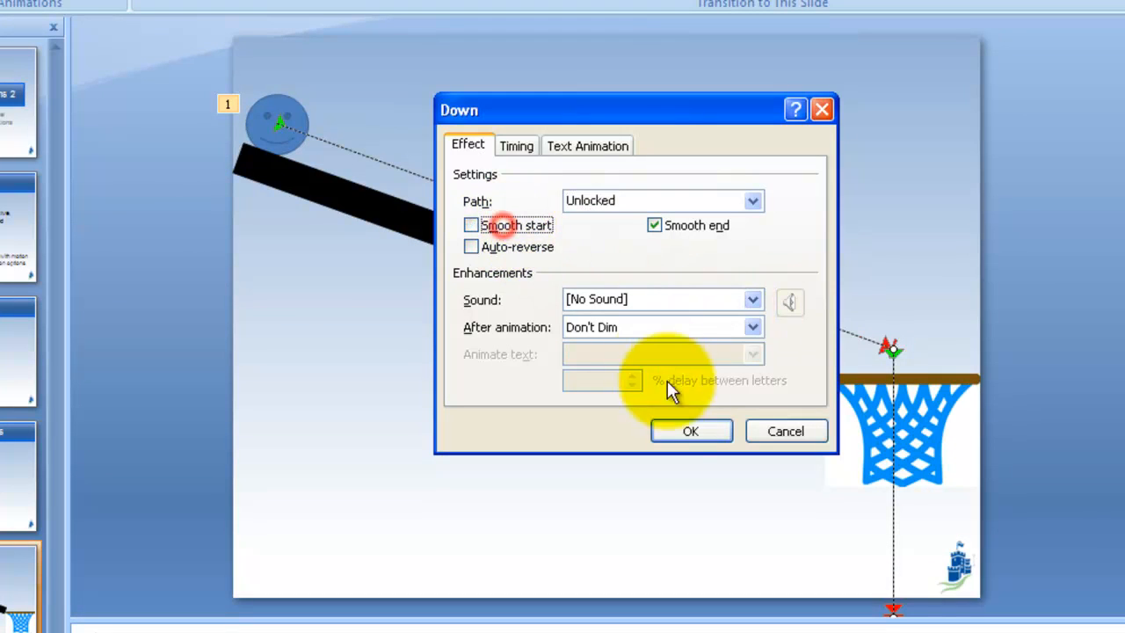
click(658, 225)
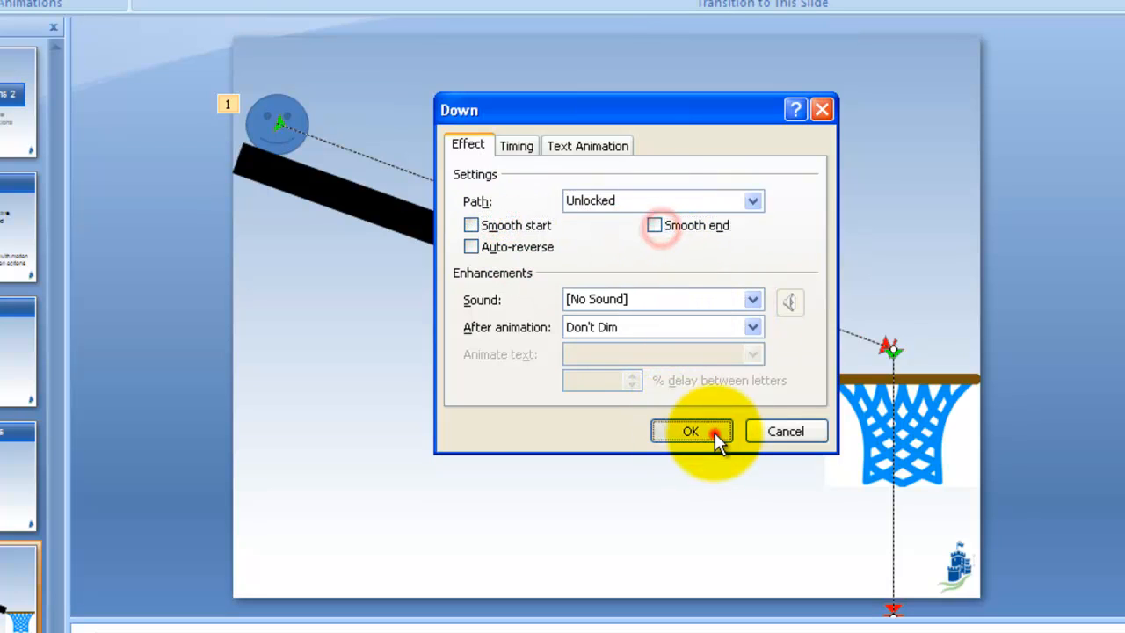
click(714, 434)
key(shift+F5)
key(space)
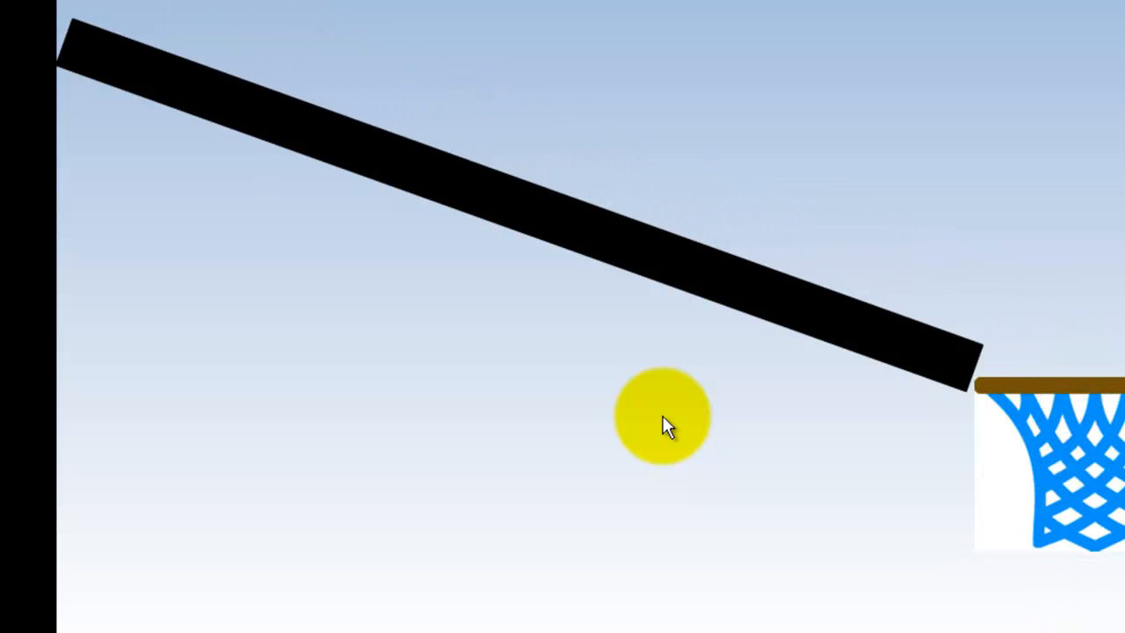
key(Escape)
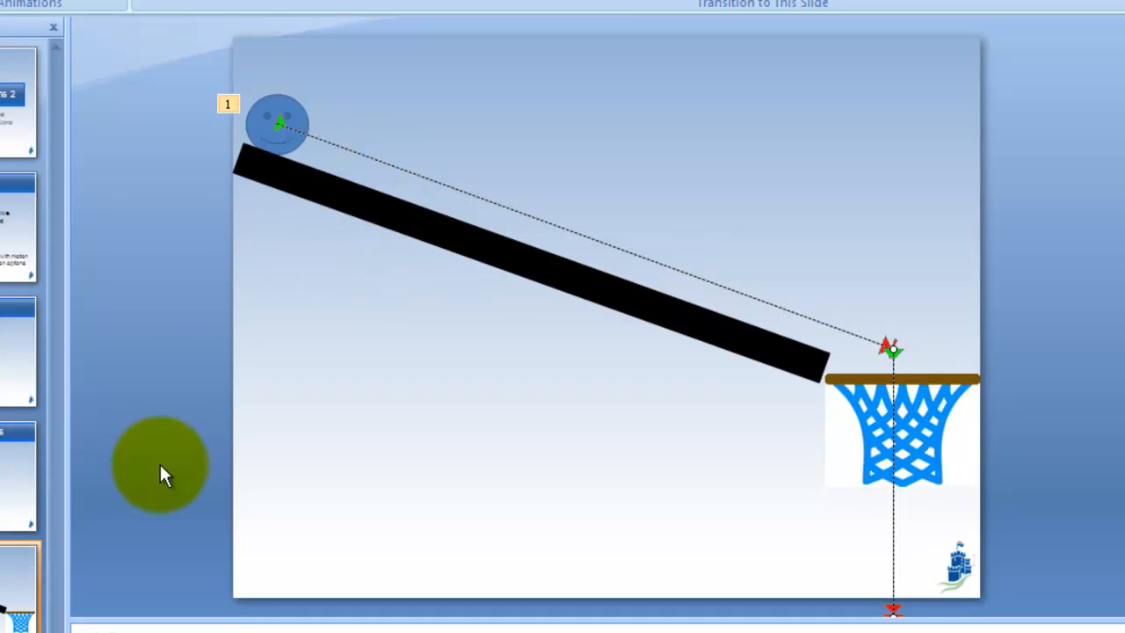
Step: Switch to the Motion slide, select its smiley face and browse the Emphasis and Motion Paths effects without adding one
click(28, 473)
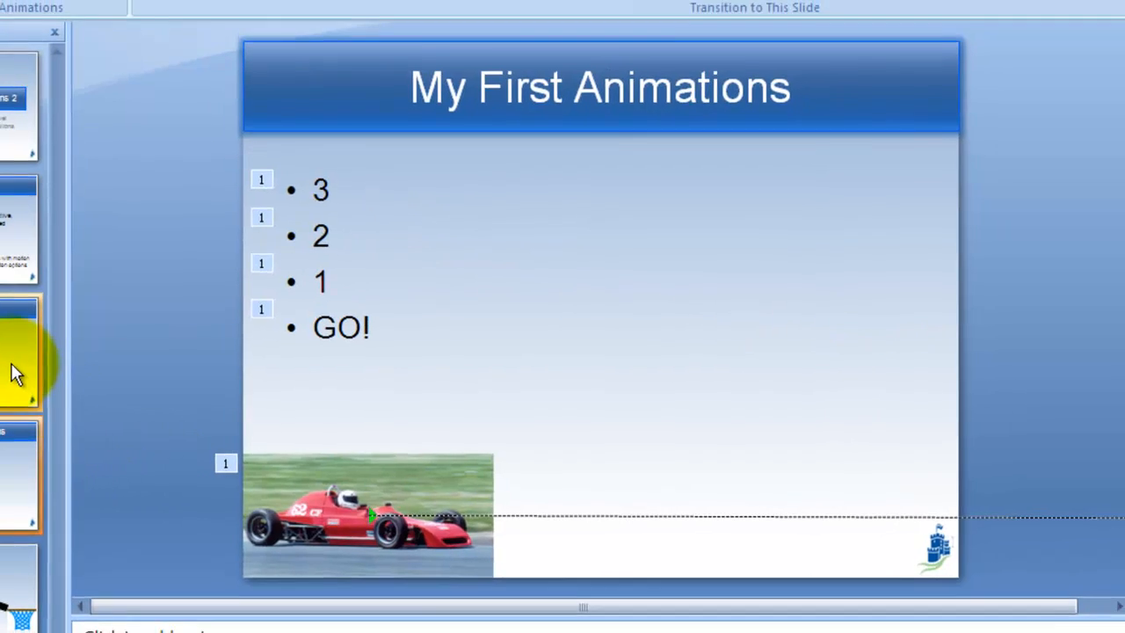
click(16, 373)
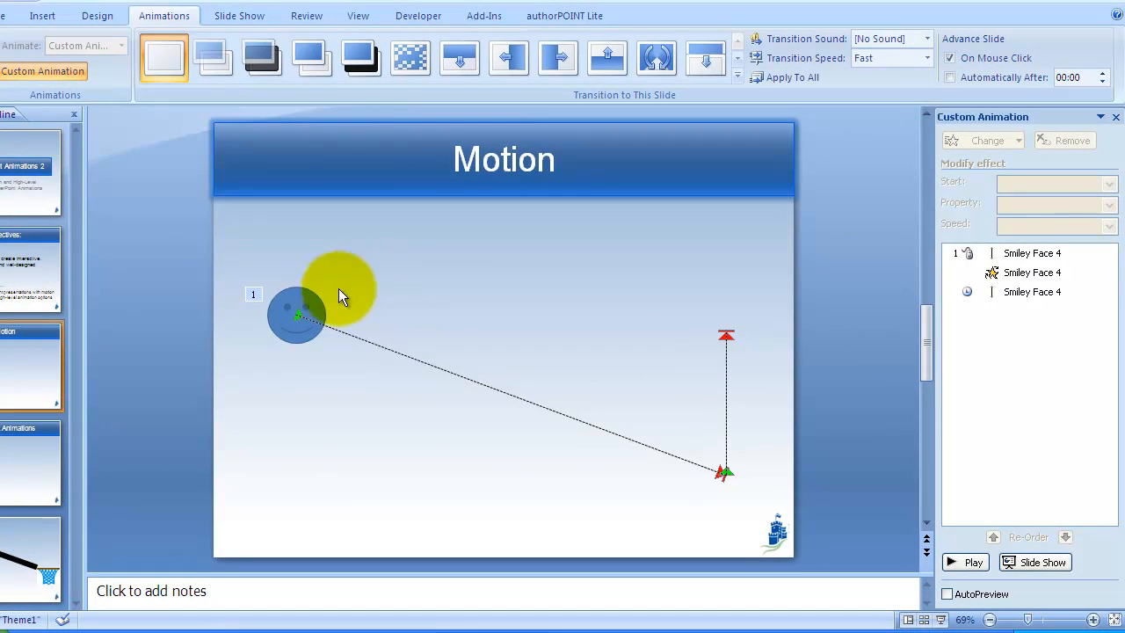
click(299, 312)
click(978, 141)
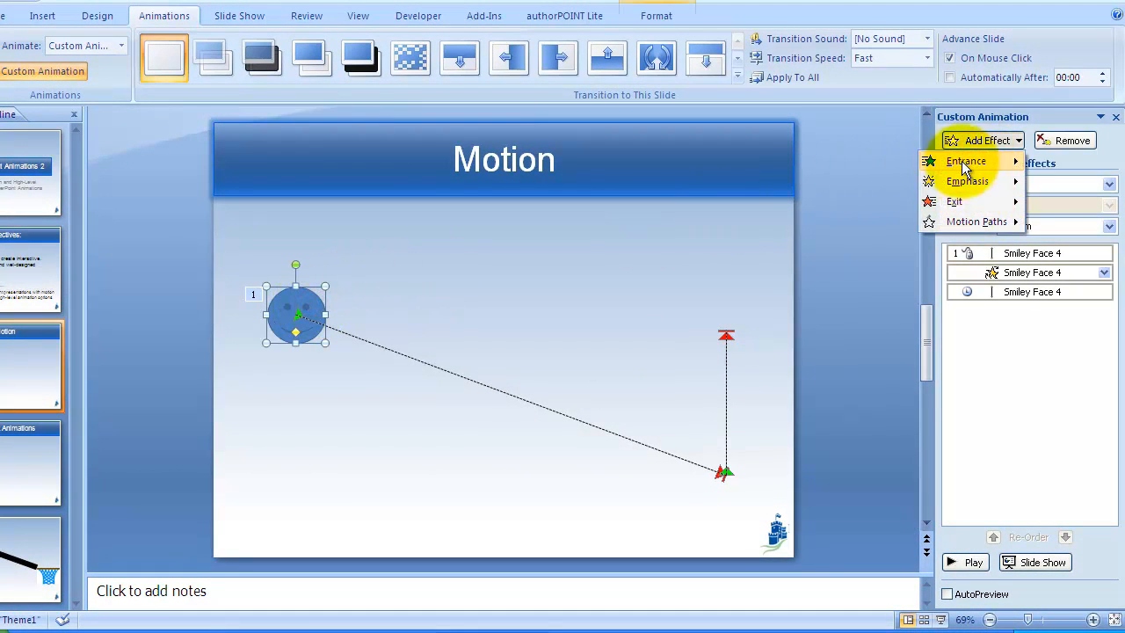
mouse_move(960, 185)
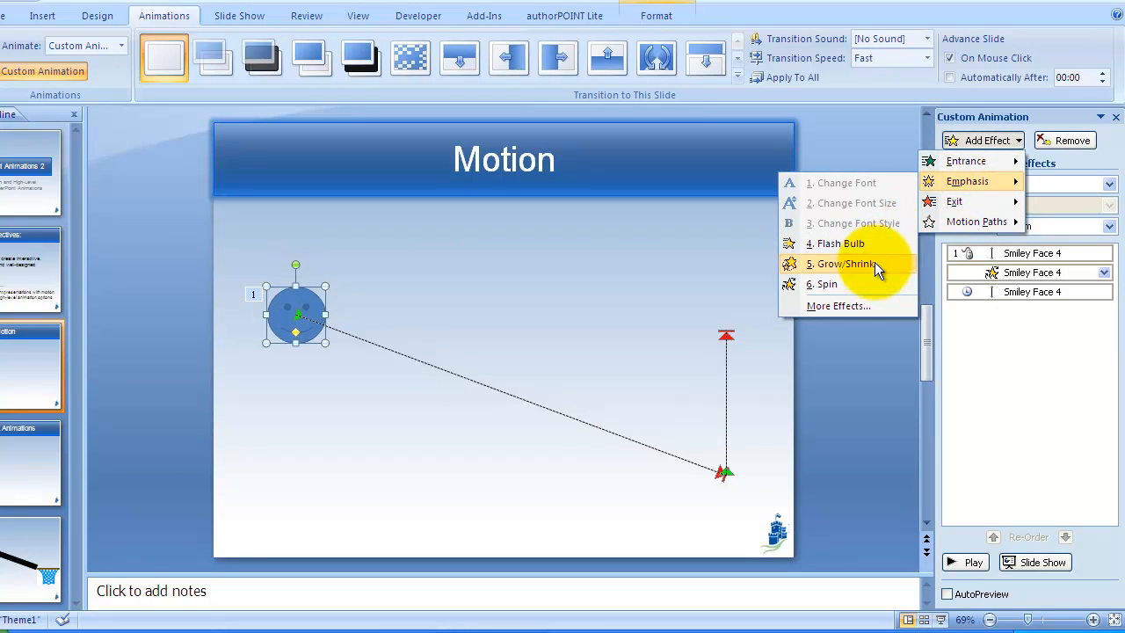
mouse_move(951, 224)
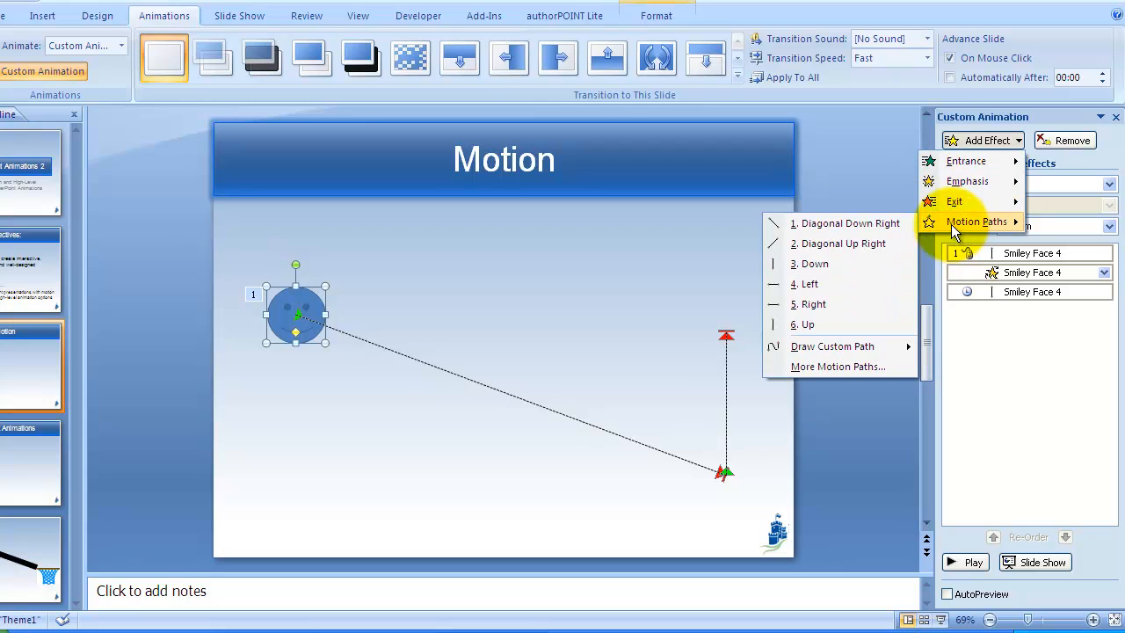
click(588, 316)
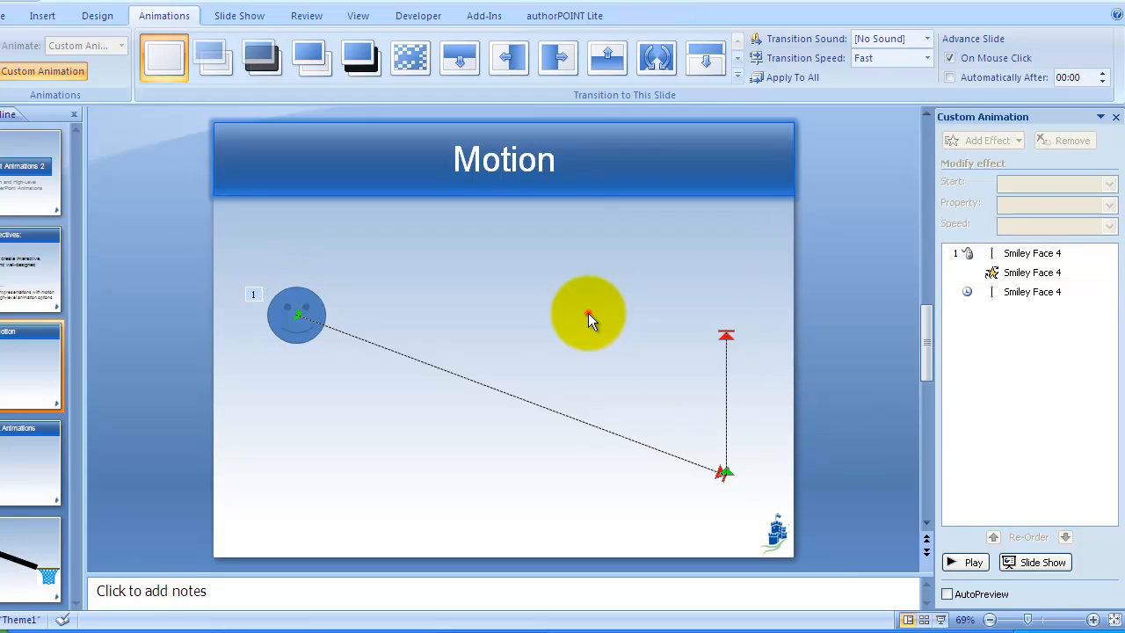